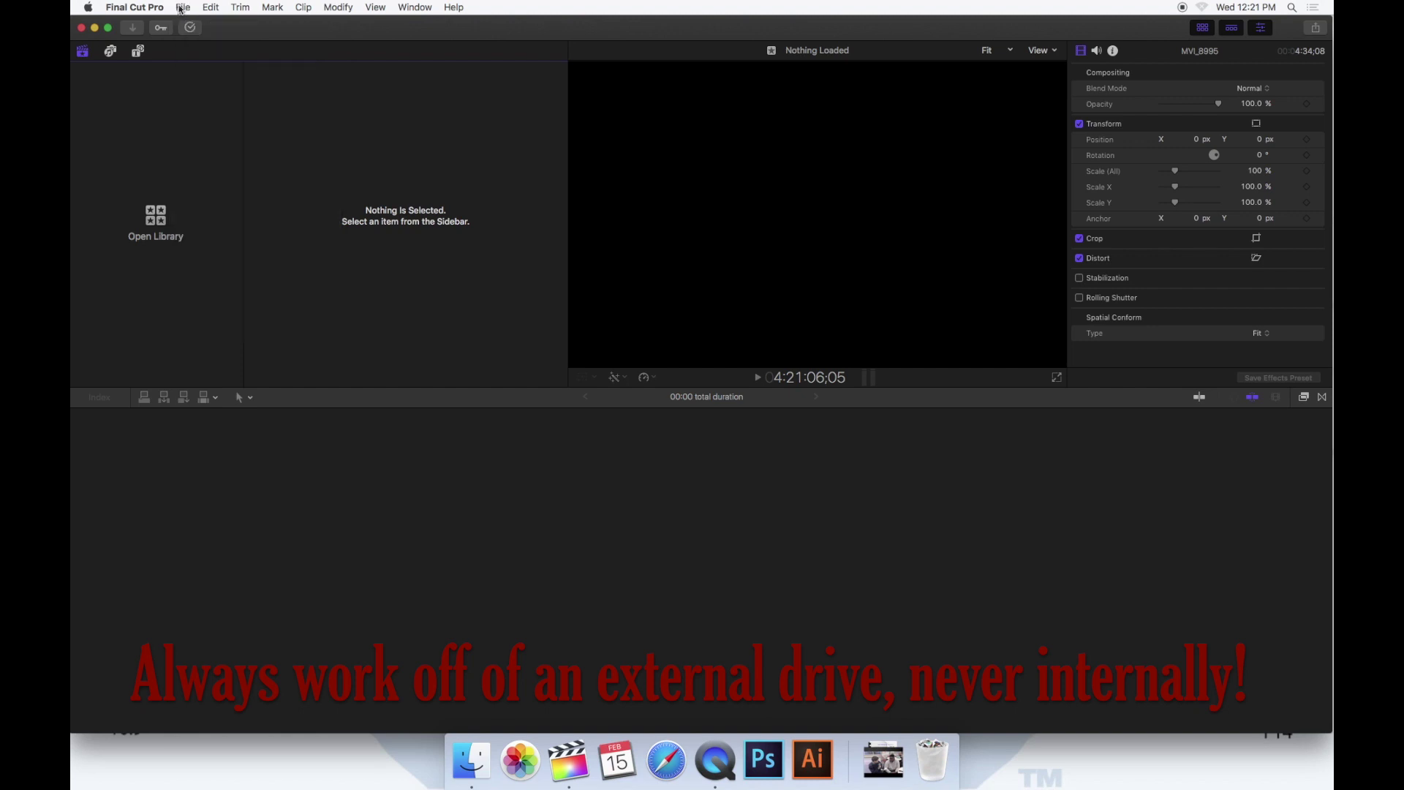
- Create a new library named 'Archiving Tutorial' and save it on the SCSU TV drive
{"action": "left_click", "coordinate": [181, 9]}
{"action": "mouse_move", "coordinate": [189, 23]}
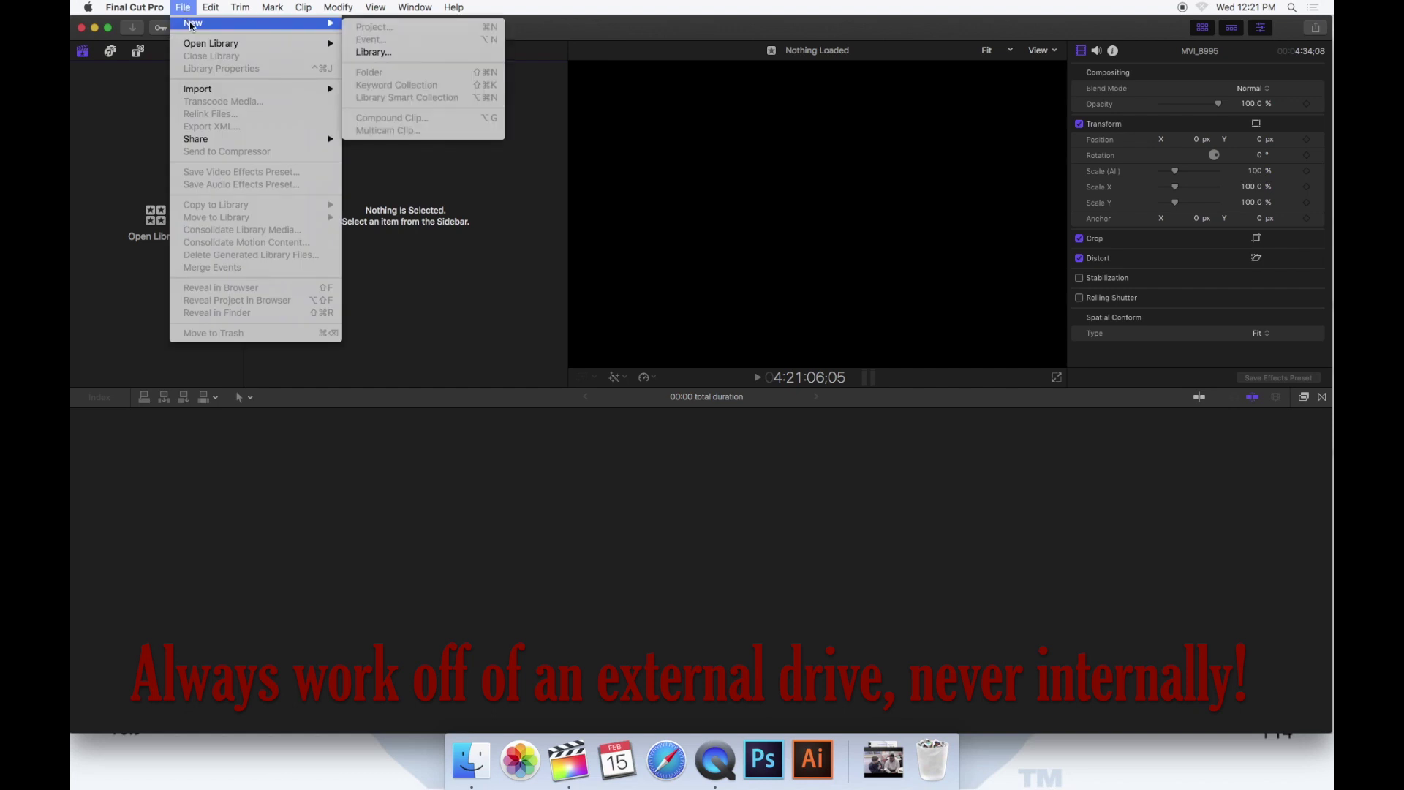
{"action": "left_click", "coordinate": [377, 53]}
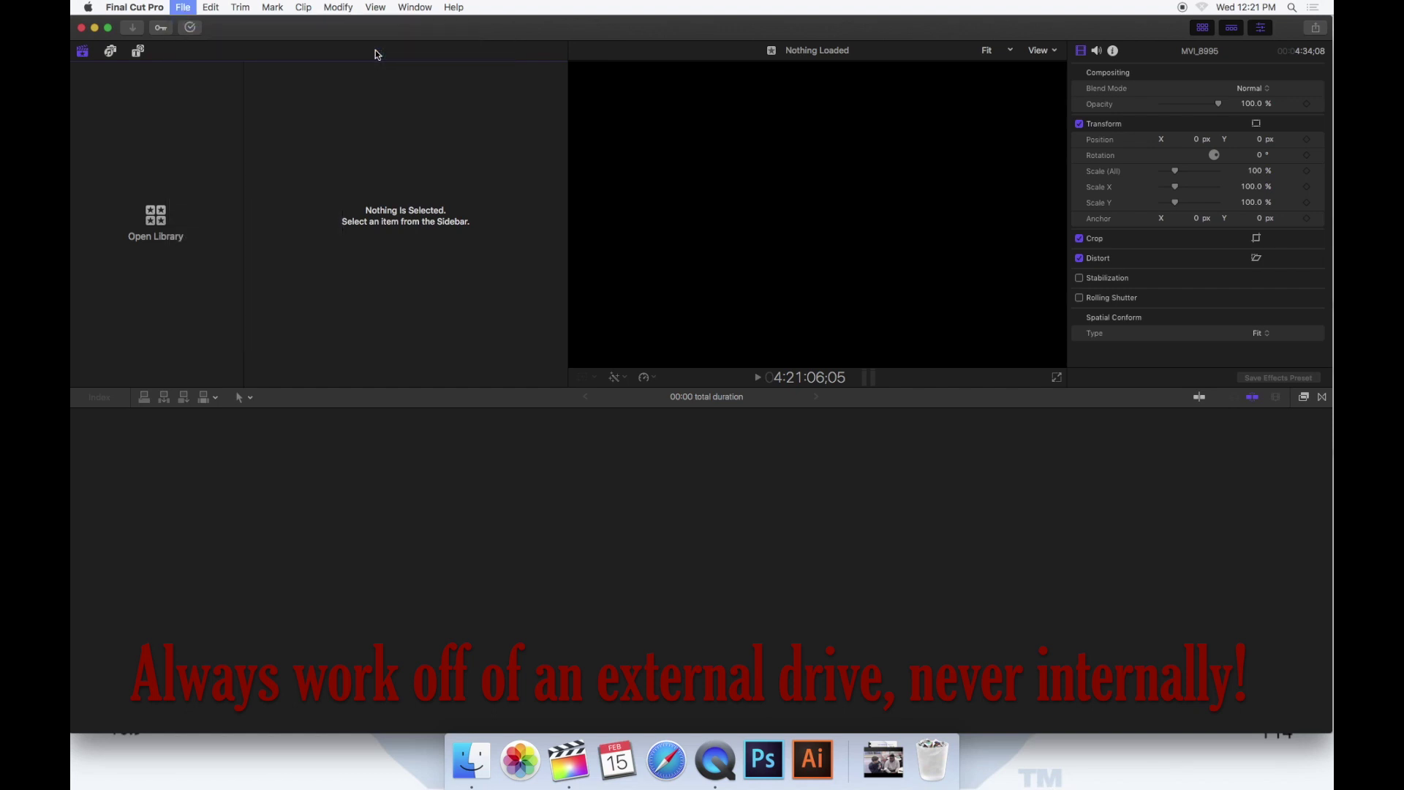
{"action": "left_click", "coordinate": [688, 103]}
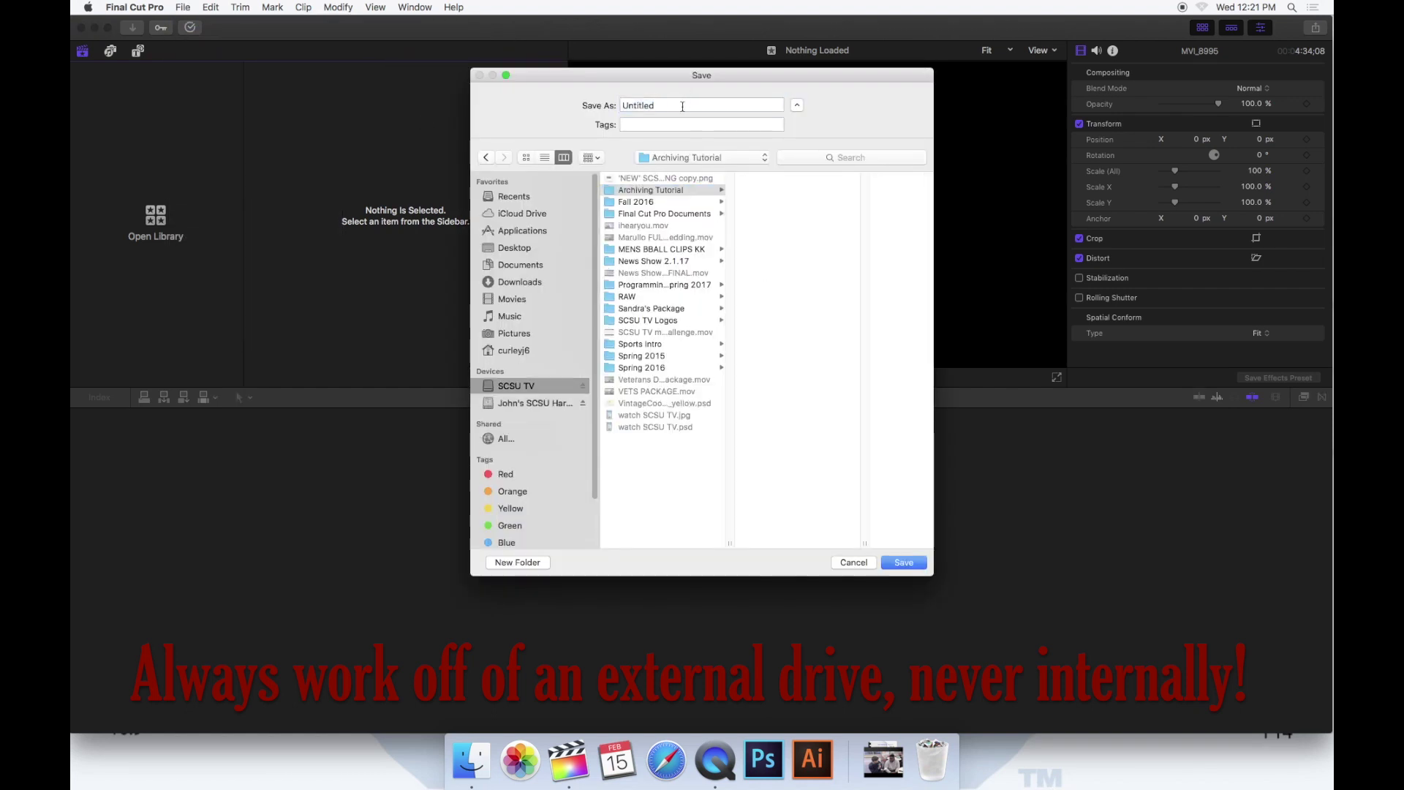
{"action": "key", "text": "super+a"}
{"action": "key", "text": "BackSpace"}
{"action": "type", "text": "Ar"}
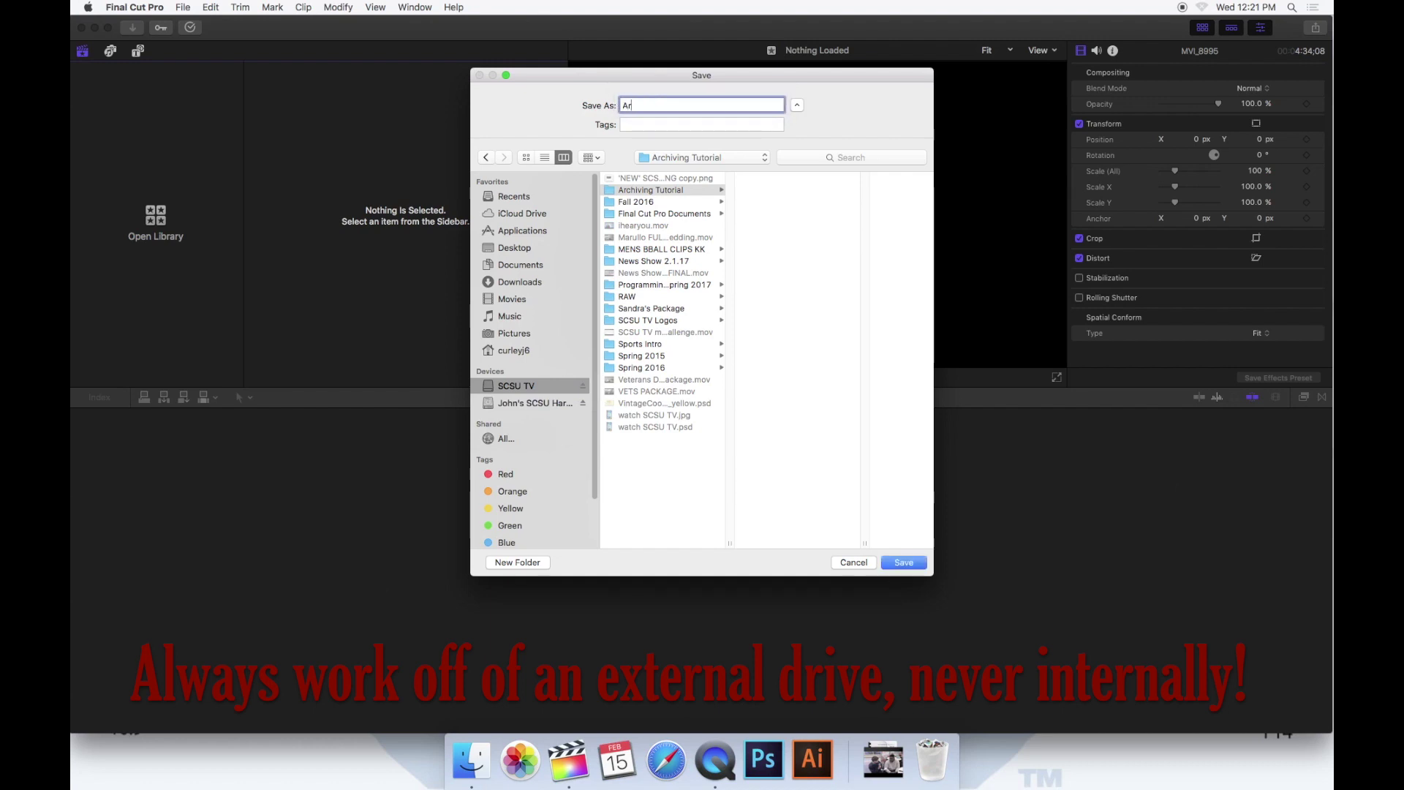
{"action": "type", "text": "chiving Tutorial"}
{"action": "left_click", "coordinate": [904, 563]}
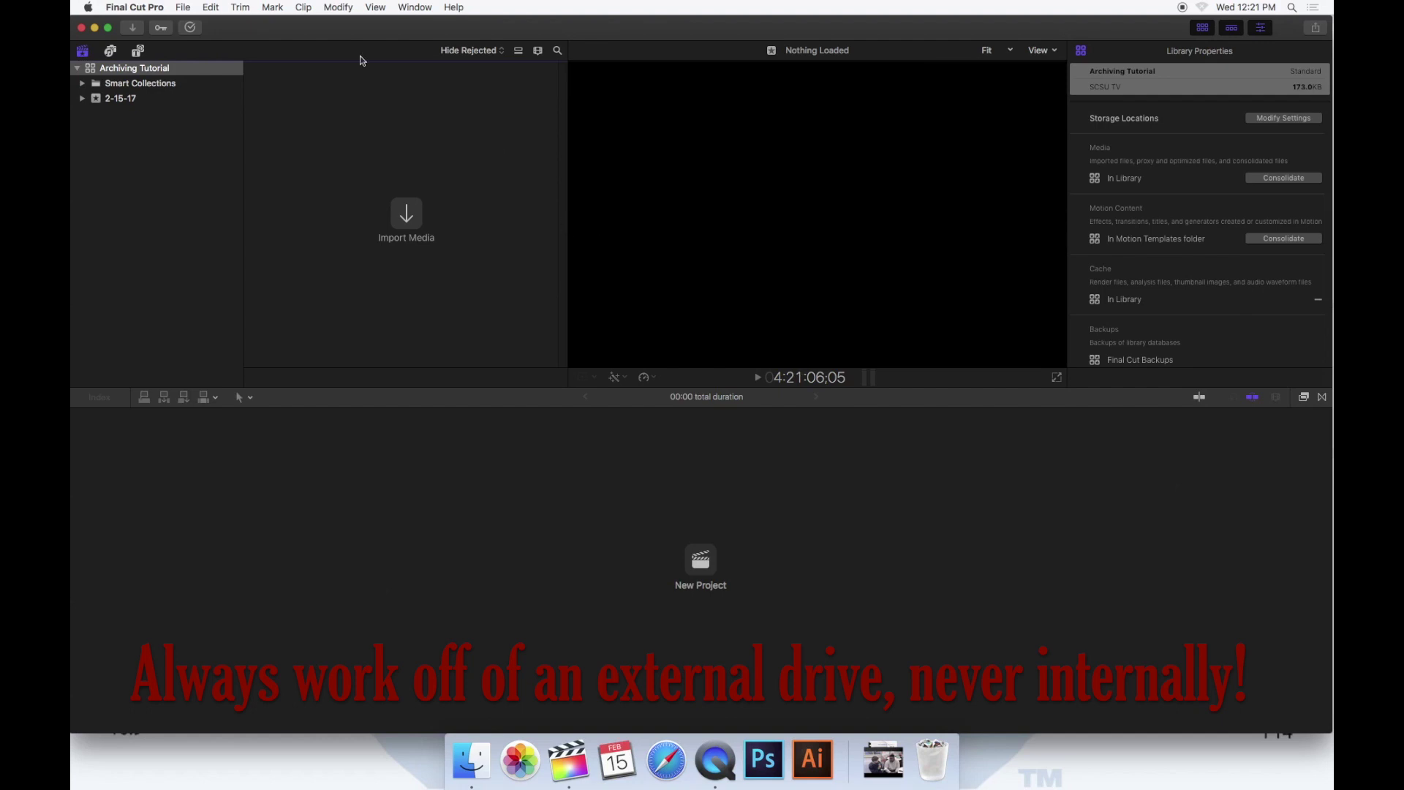
- Add a new event named 'Project File' to the library after abandoning a first attempt
{"action": "left_click", "coordinate": [182, 8]}
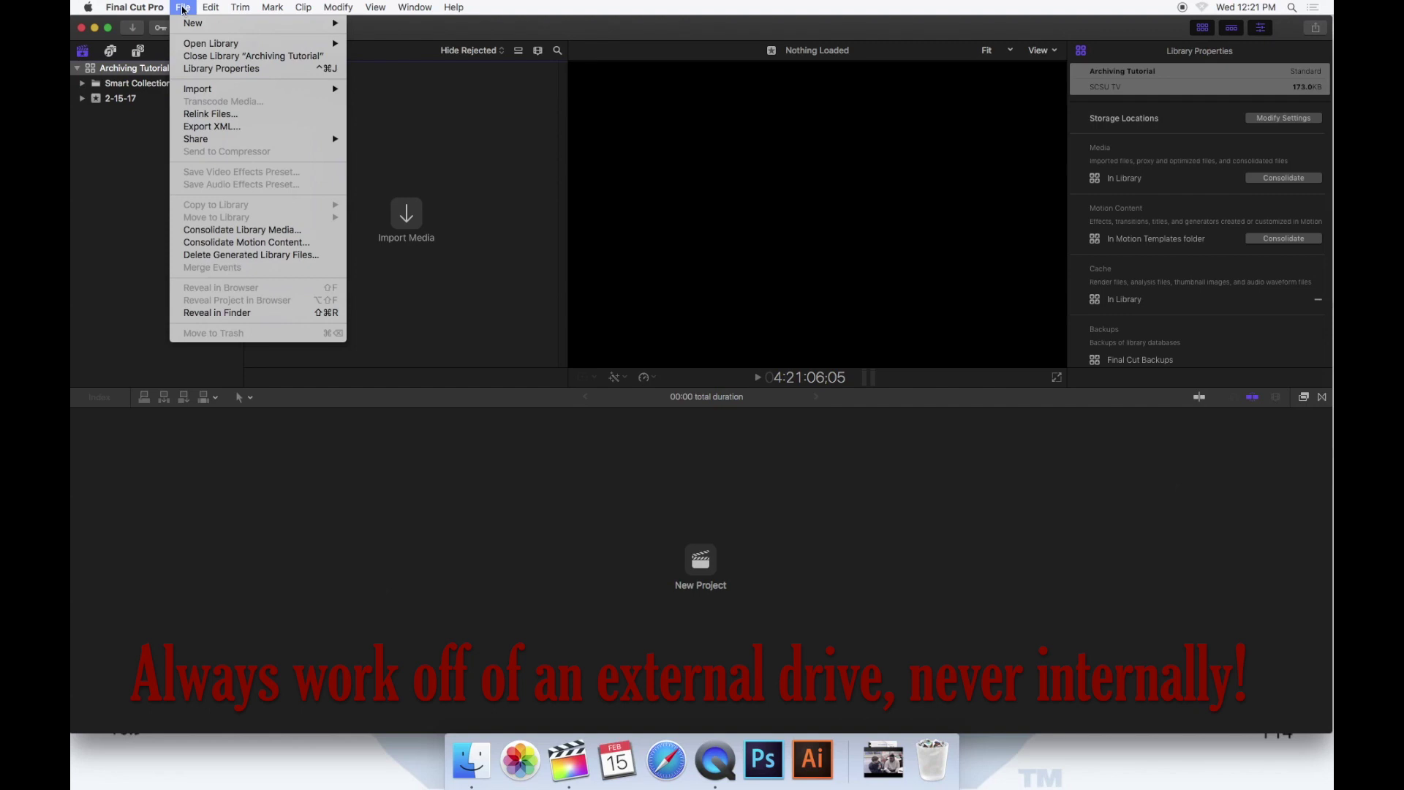
{"action": "mouse_move", "coordinate": [188, 24]}
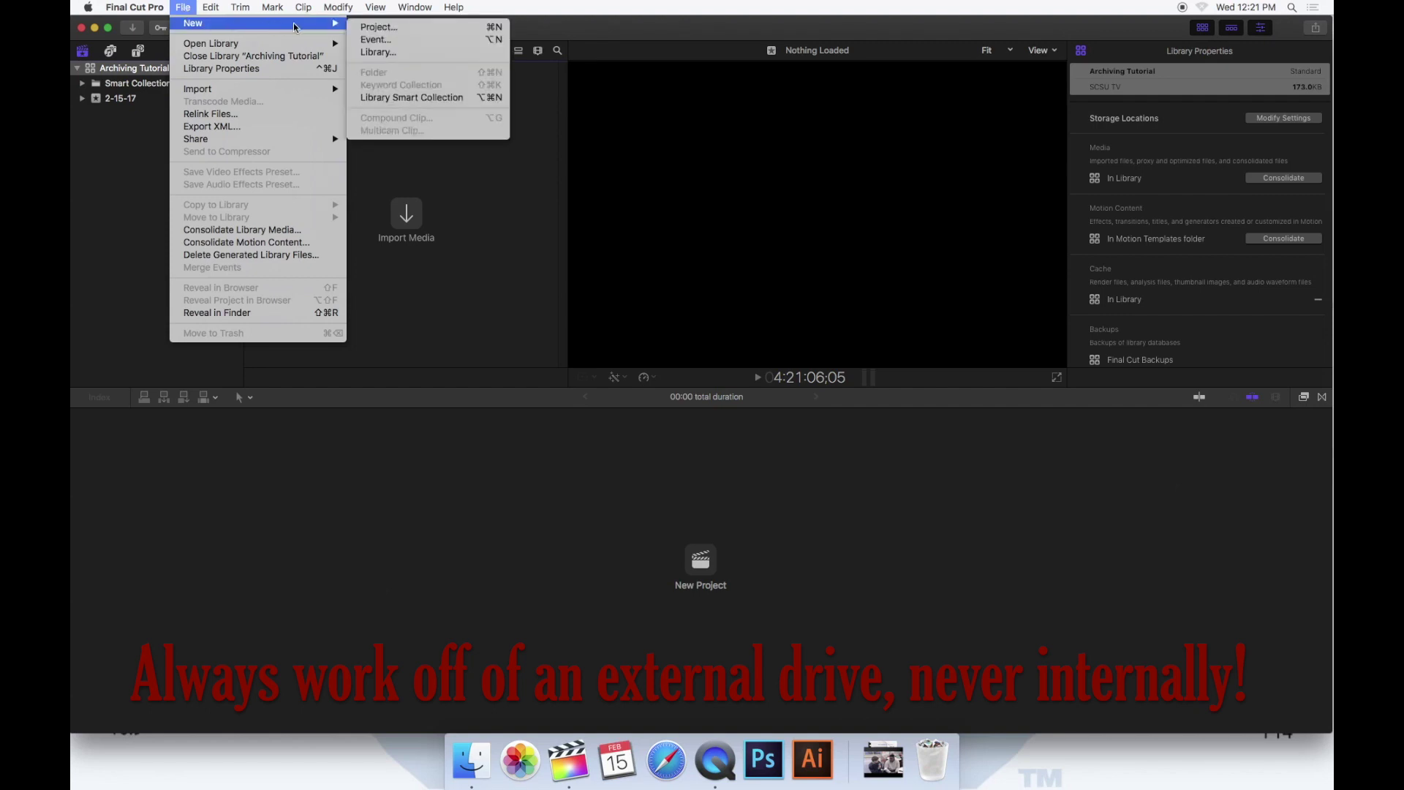
{"action": "left_click", "coordinate": [375, 41]}
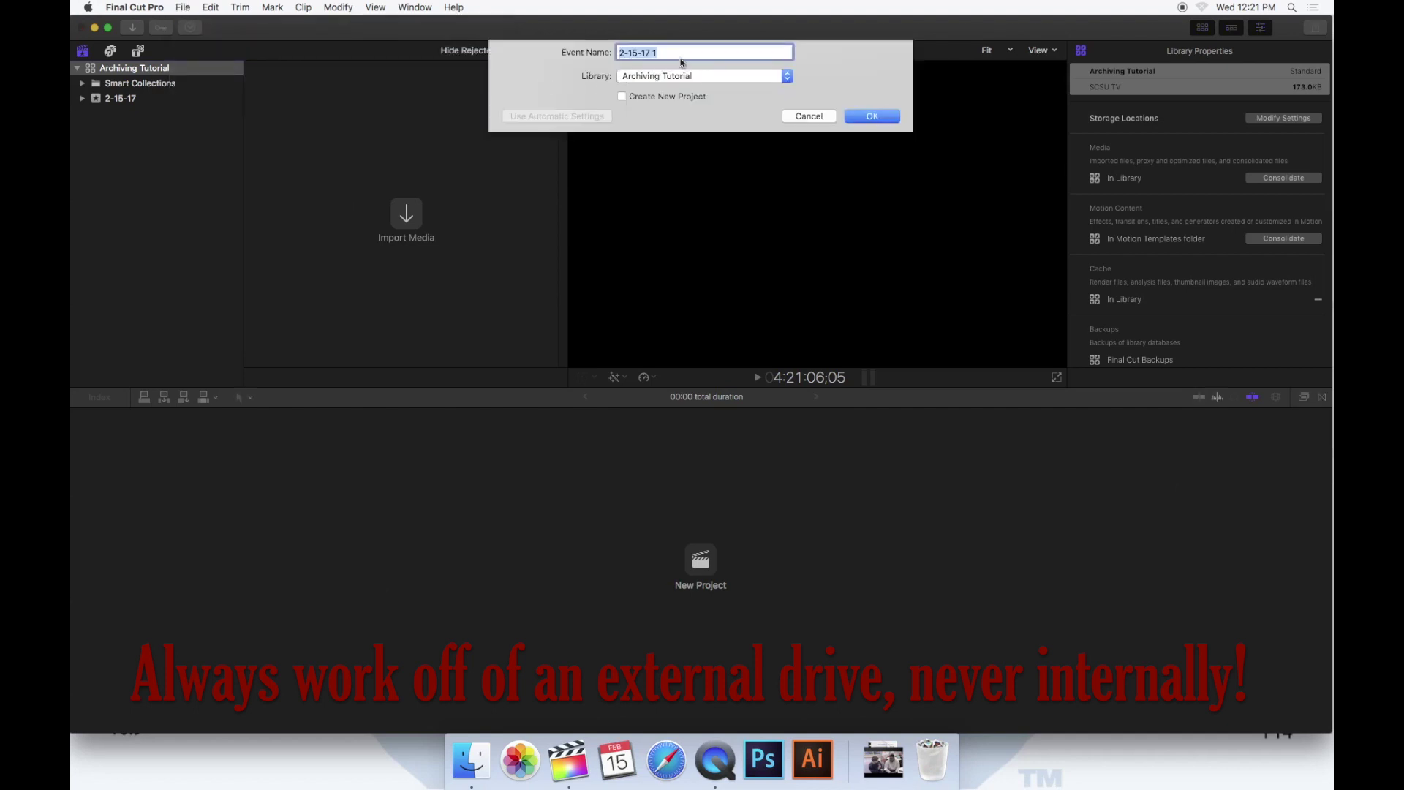
{"action": "key", "text": "BackSpace"}
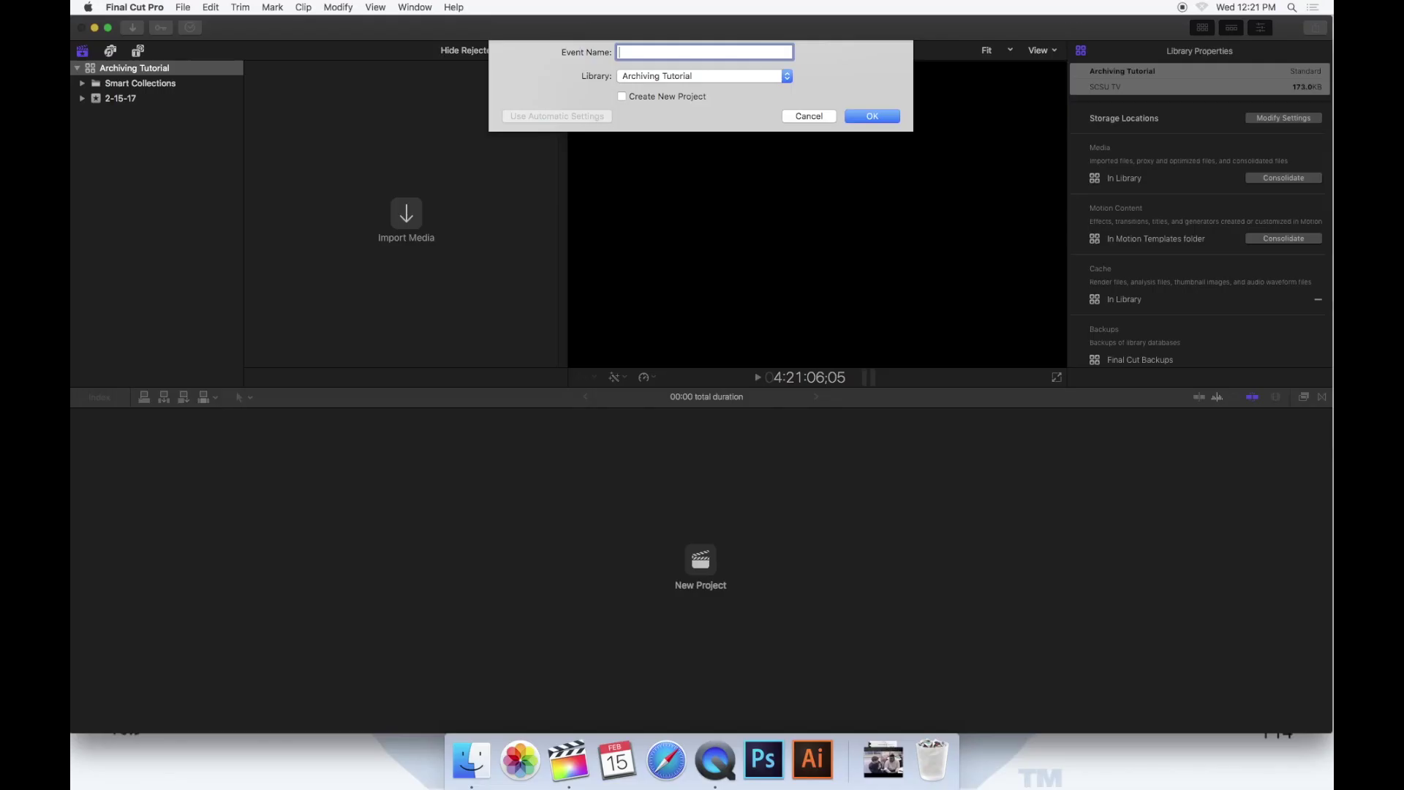
{"action": "left_click", "coordinate": [183, 8]}
{"action": "mouse_move", "coordinate": [188, 24]}
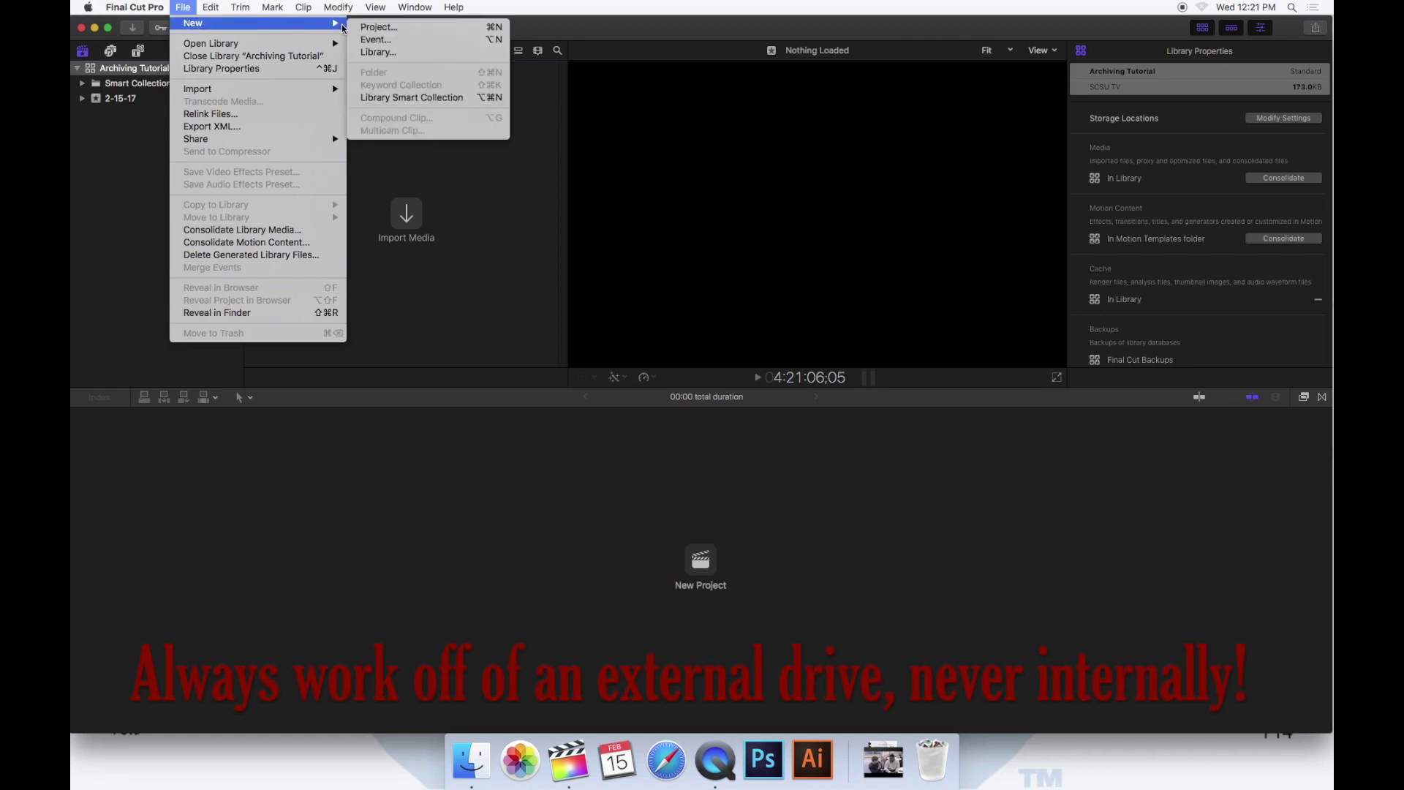
{"action": "left_click", "coordinate": [375, 39]}
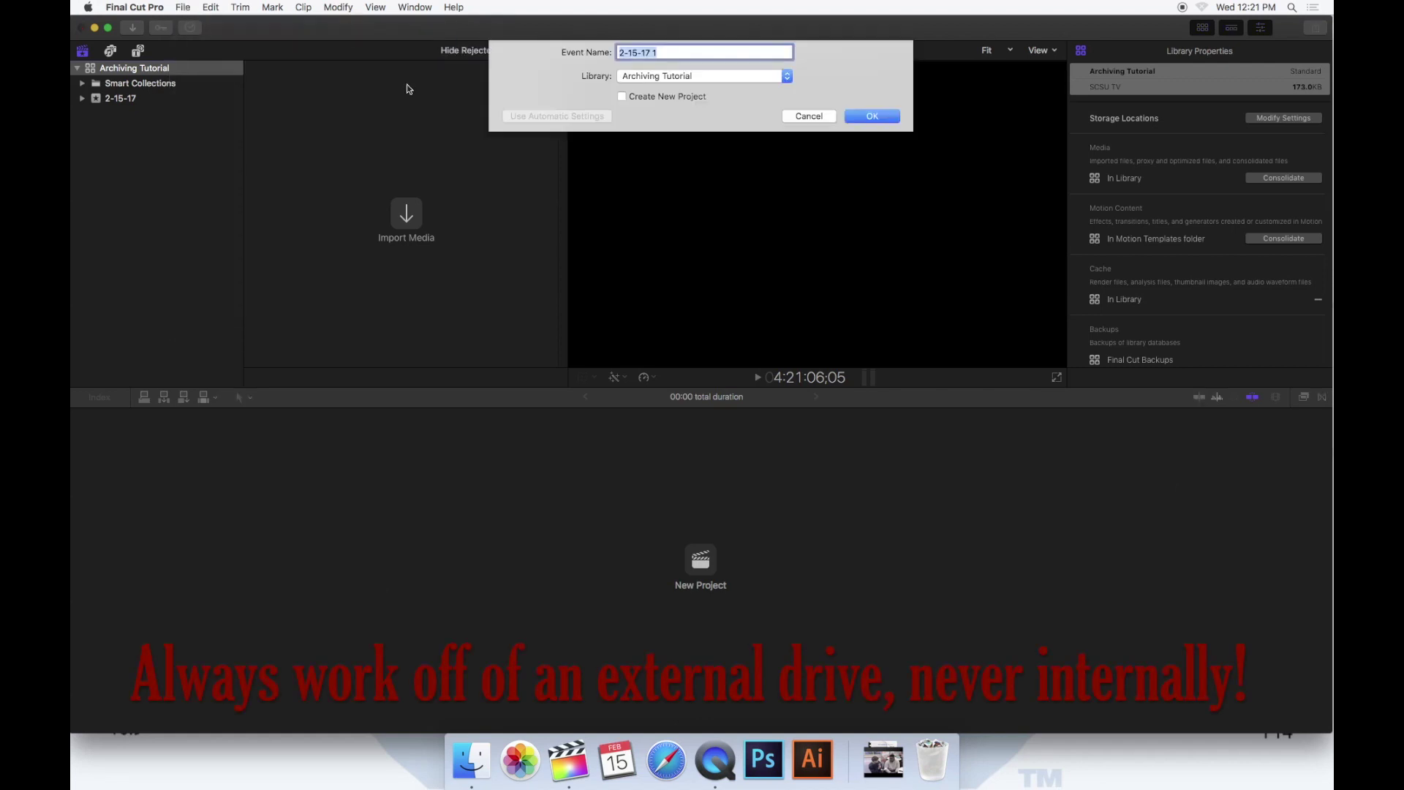
{"action": "key", "text": "BackSpace"}
{"action": "type", "text": "Project File"}
{"action": "left_click", "coordinate": [876, 116]}
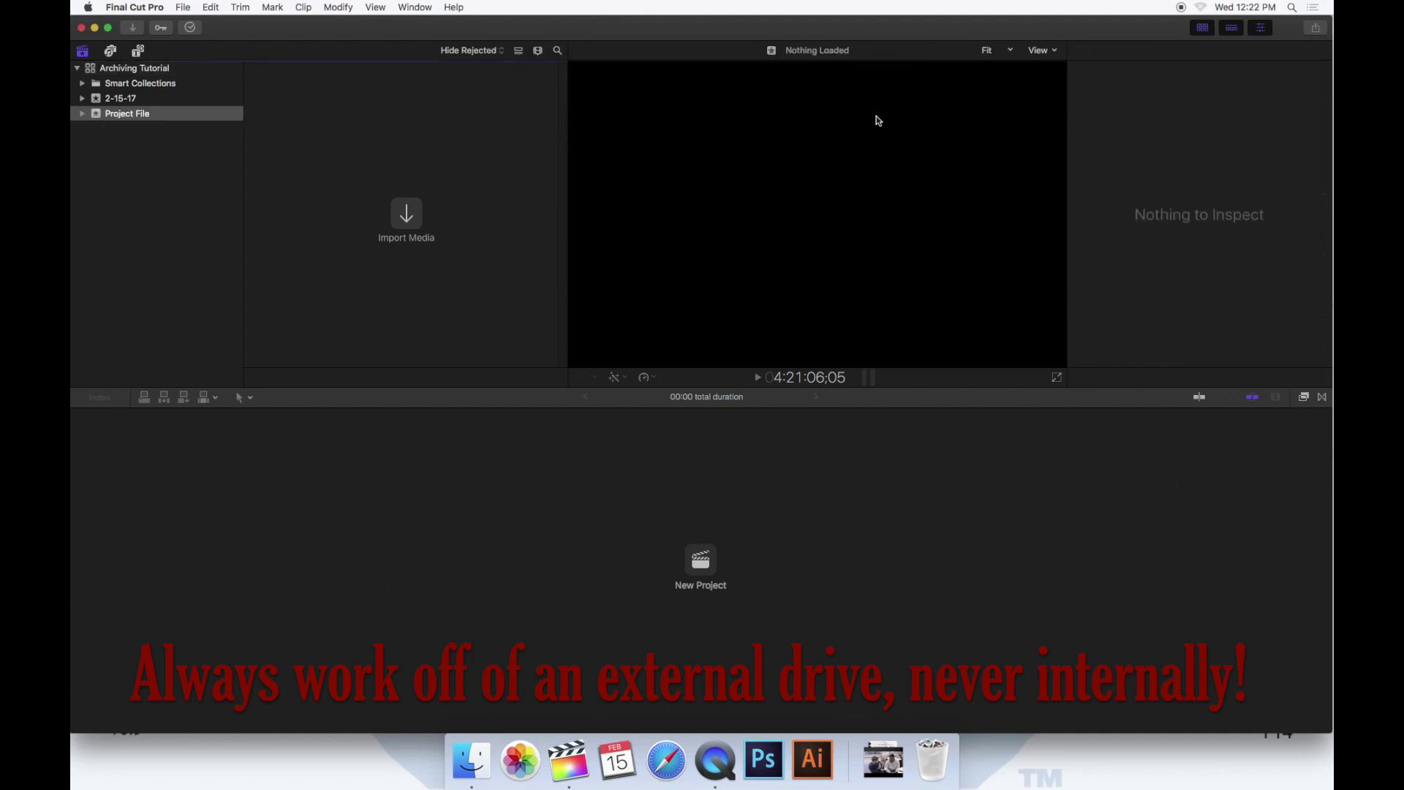
- Add a new event named 'broll clips' to the library
{"action": "left_click", "coordinate": [187, 6]}
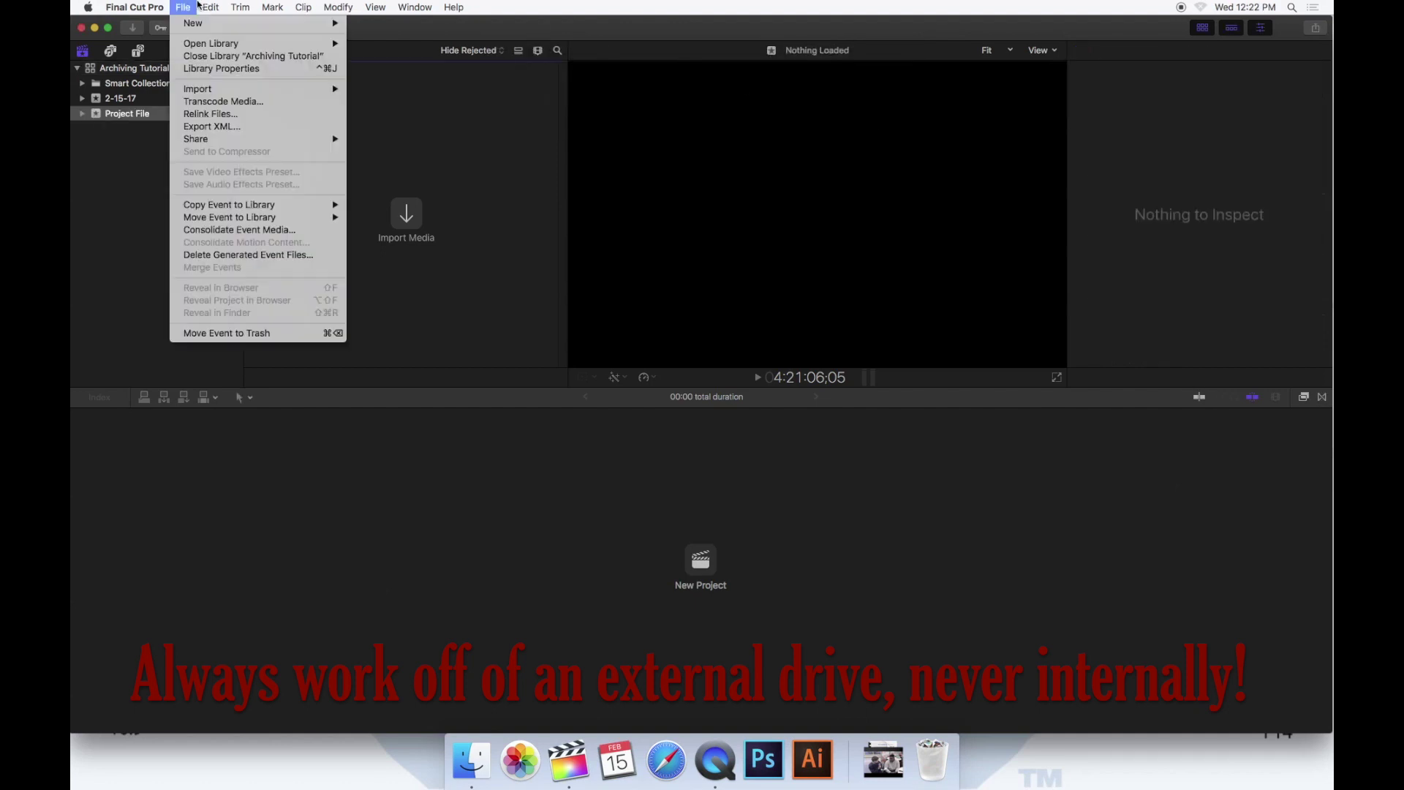
{"action": "mouse_move", "coordinate": [192, 24]}
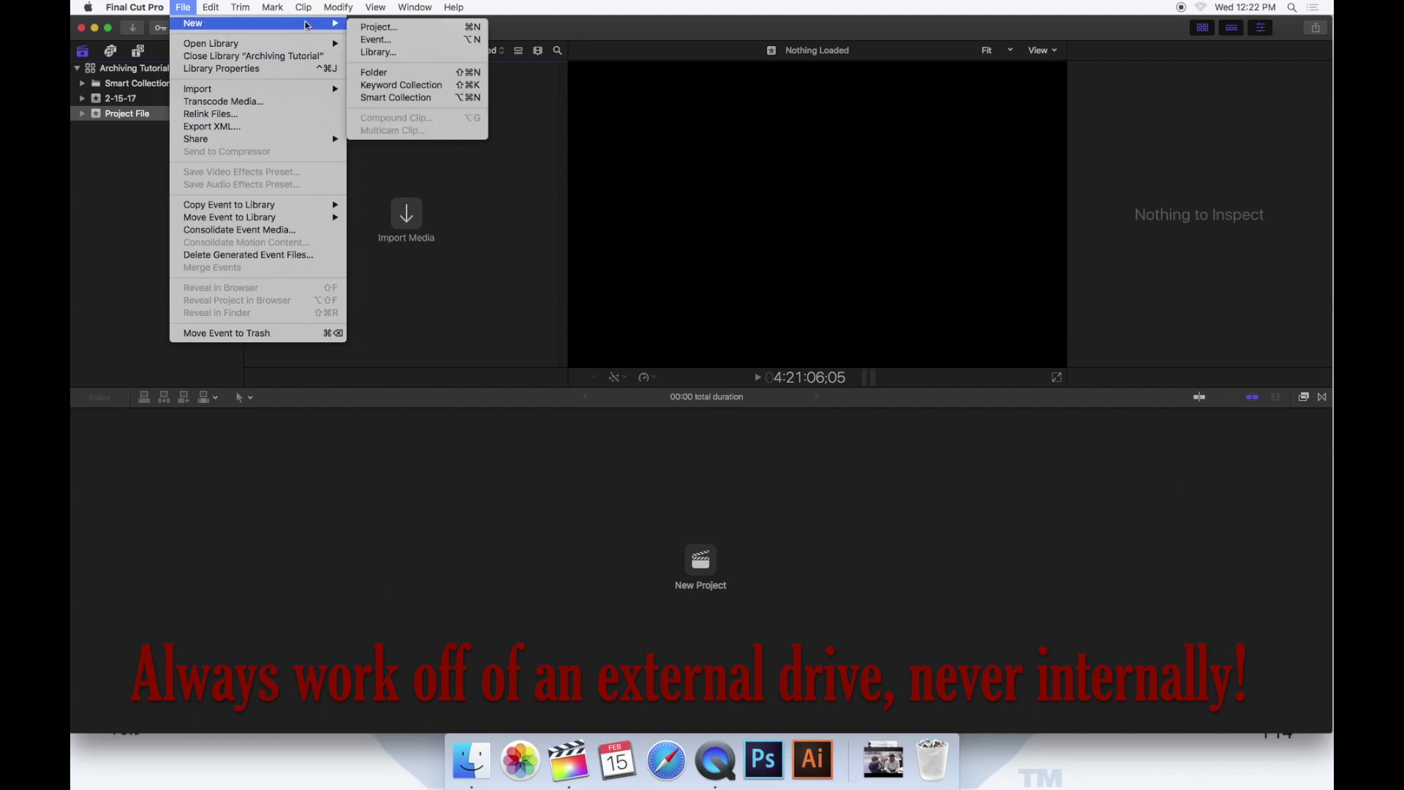
{"action": "left_click", "coordinate": [377, 40]}
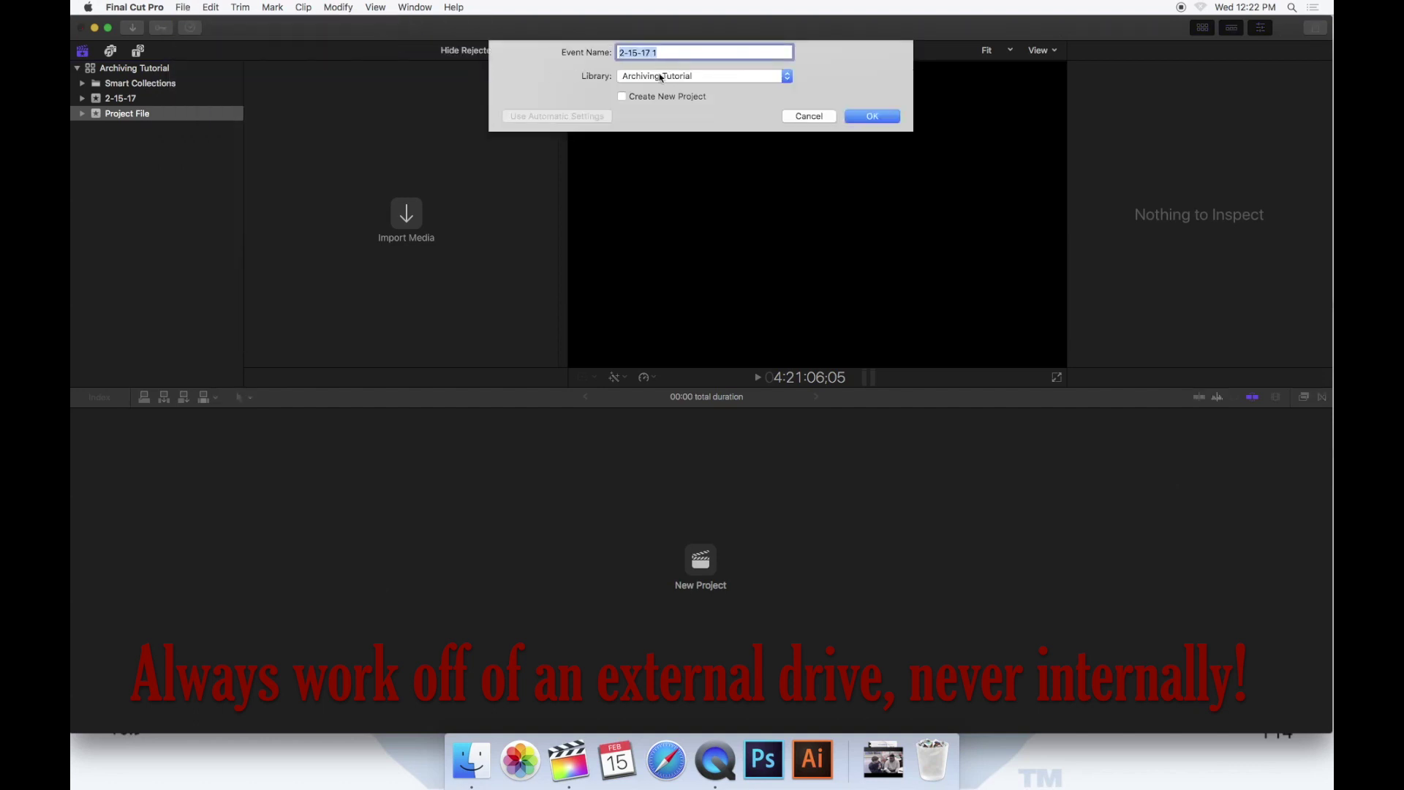
{"action": "key", "text": "BackSpace"}
{"action": "type", "text": "broll clips"}
- Add the 'Full Presentation' and 'Camera Archive' events
{"action": "left_click", "coordinate": [864, 115]}
{"action": "type", "text": "a"}
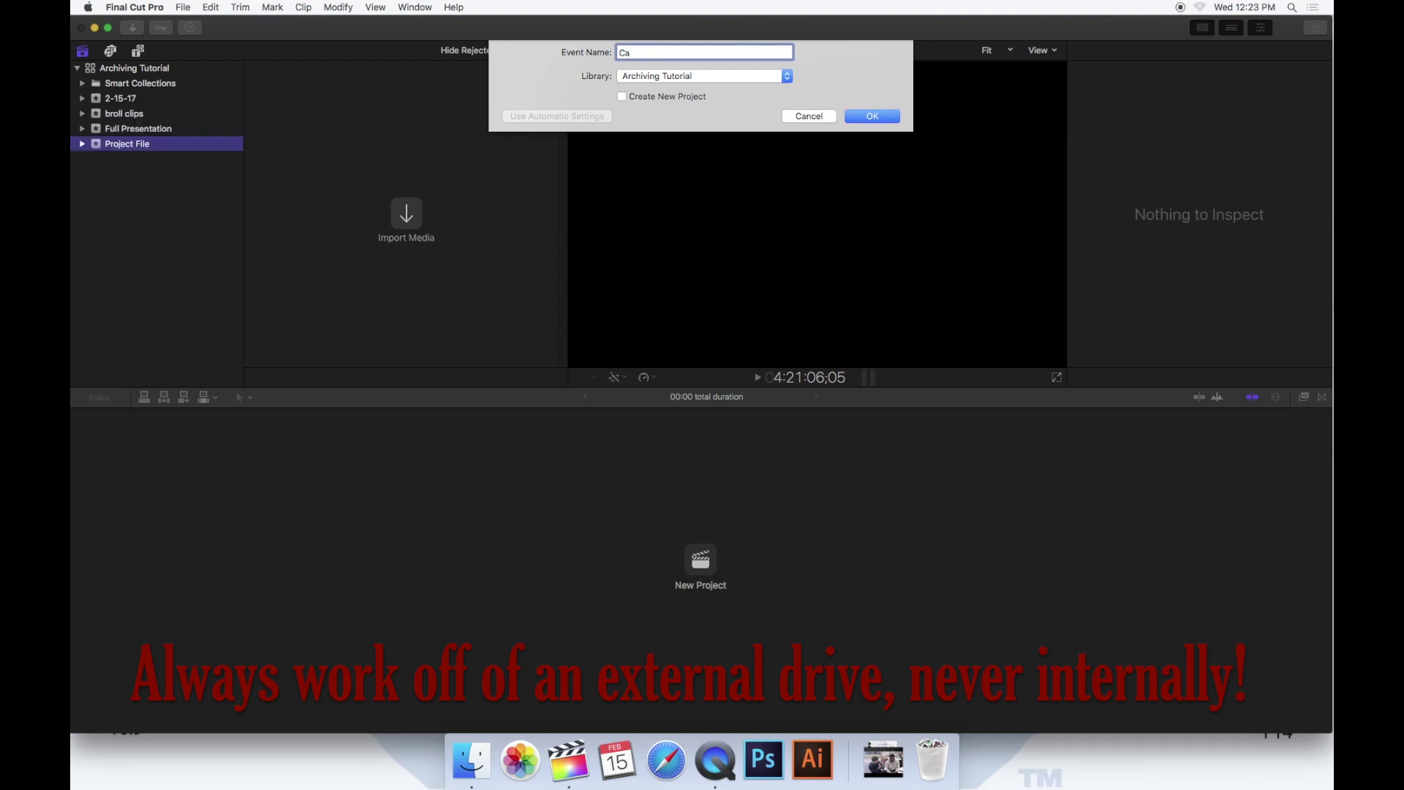
{"action": "type", "text": "mera Archive"}
{"action": "left_click", "coordinate": [872, 117]}
{"action": "left_click", "coordinate": [183, 7]}
- Create a 1080p HD 59.94p project named 'Southern Event Project File'
{"action": "mouse_move", "coordinate": [270, 22]}
{"action": "left_click", "coordinate": [378, 28]}
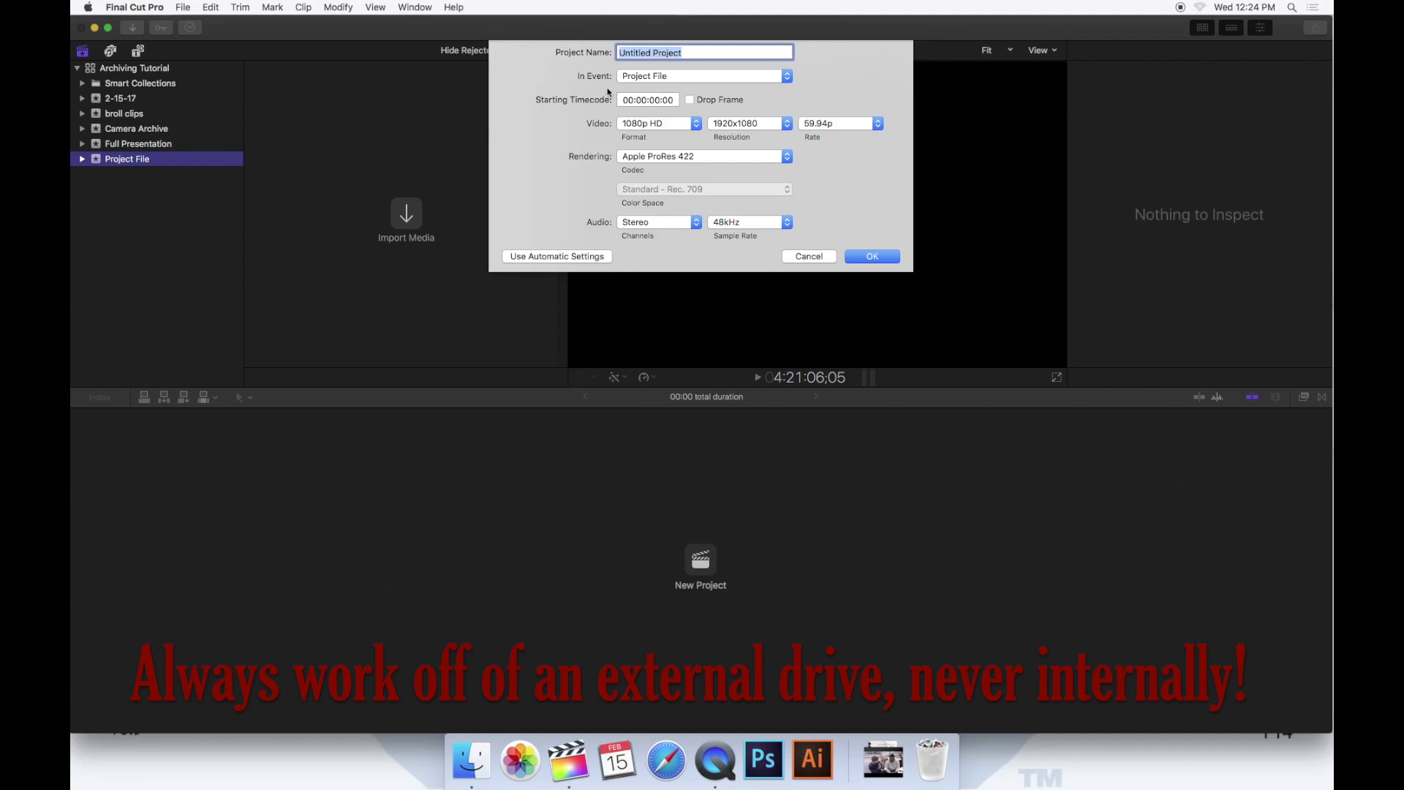
{"action": "key", "text": "BackSpace"}
{"action": "type", "text": "Southern Event Project File"}
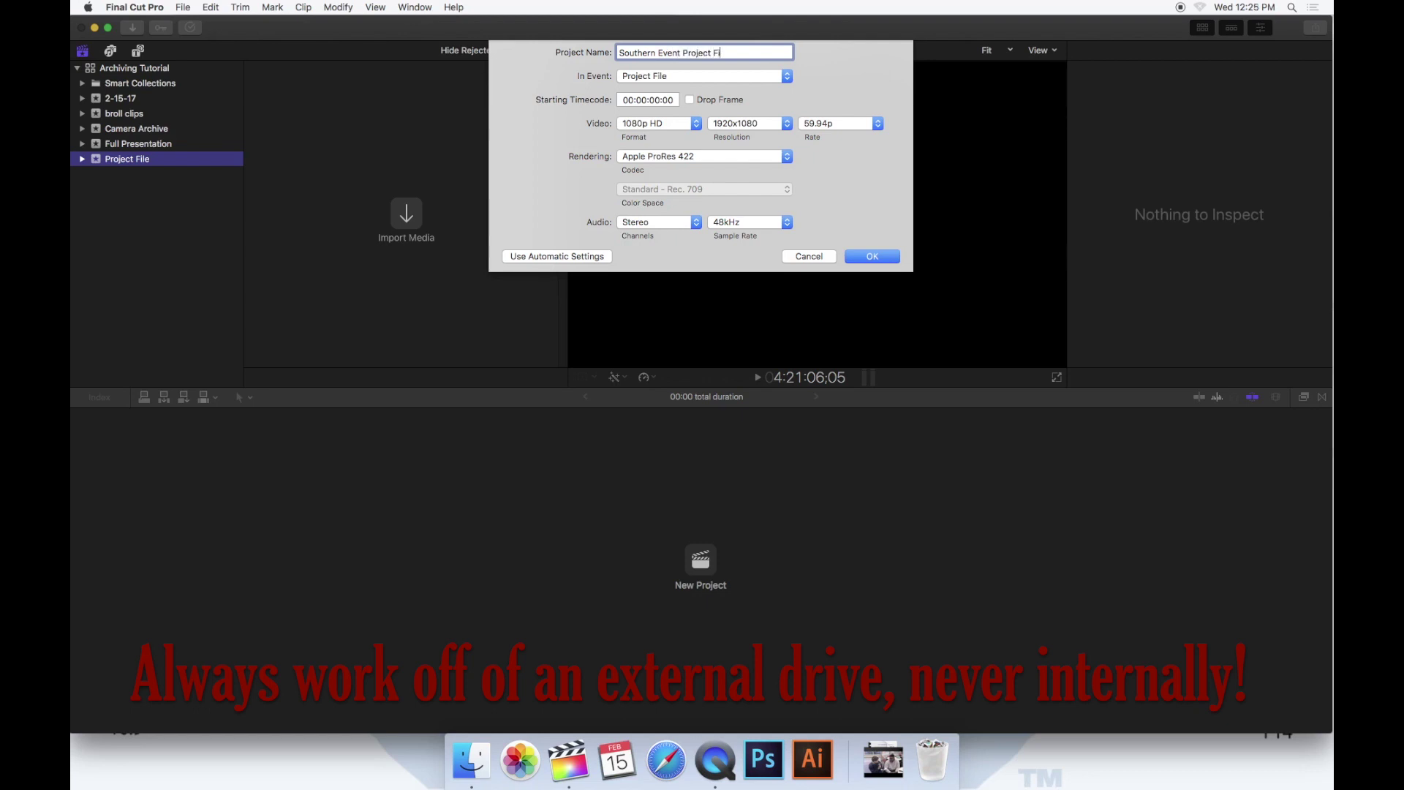
{"action": "left_click", "coordinate": [878, 258]}
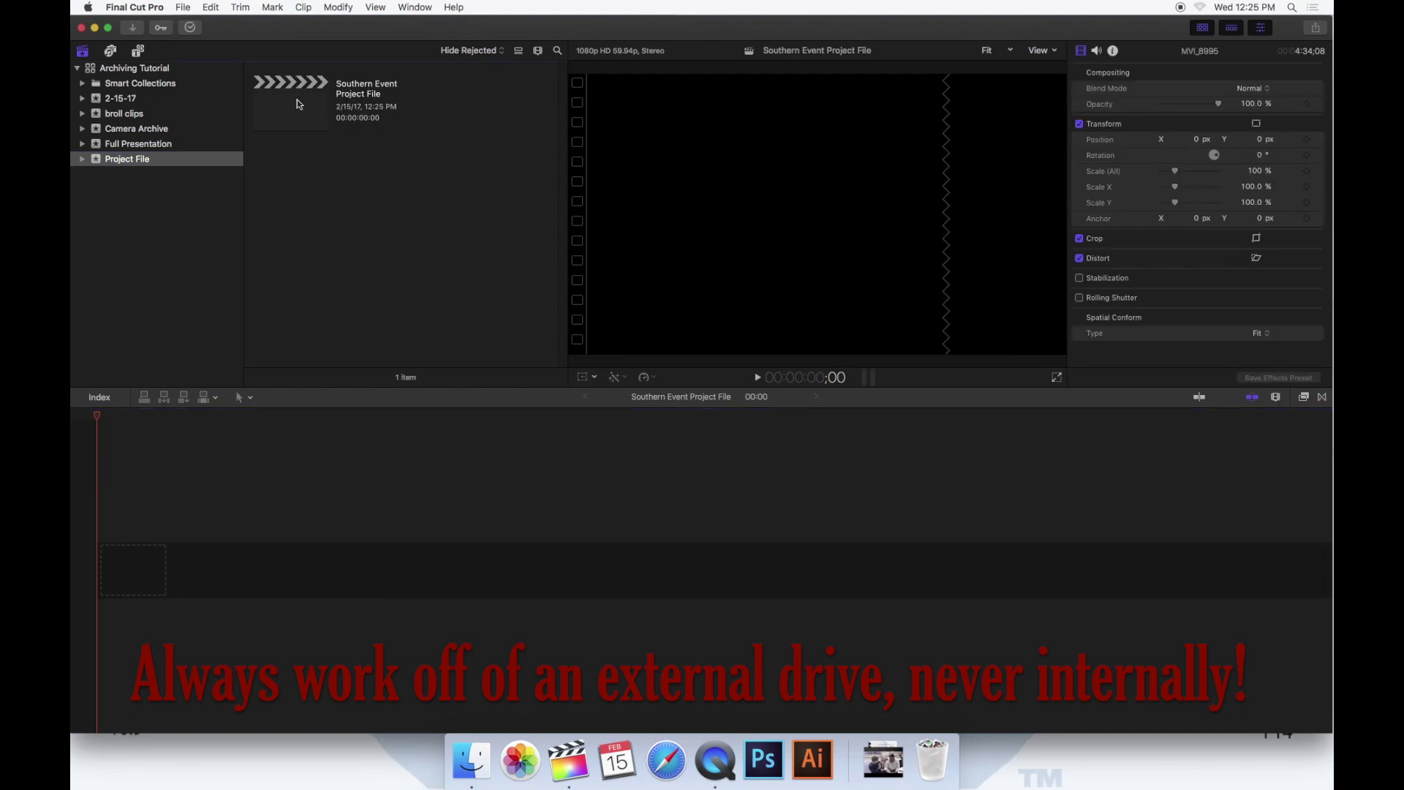
- Select the new project, then show the empty Camera Archive event
{"action": "left_click", "coordinate": [298, 102]}
{"action": "left_click", "coordinate": [183, 7]}
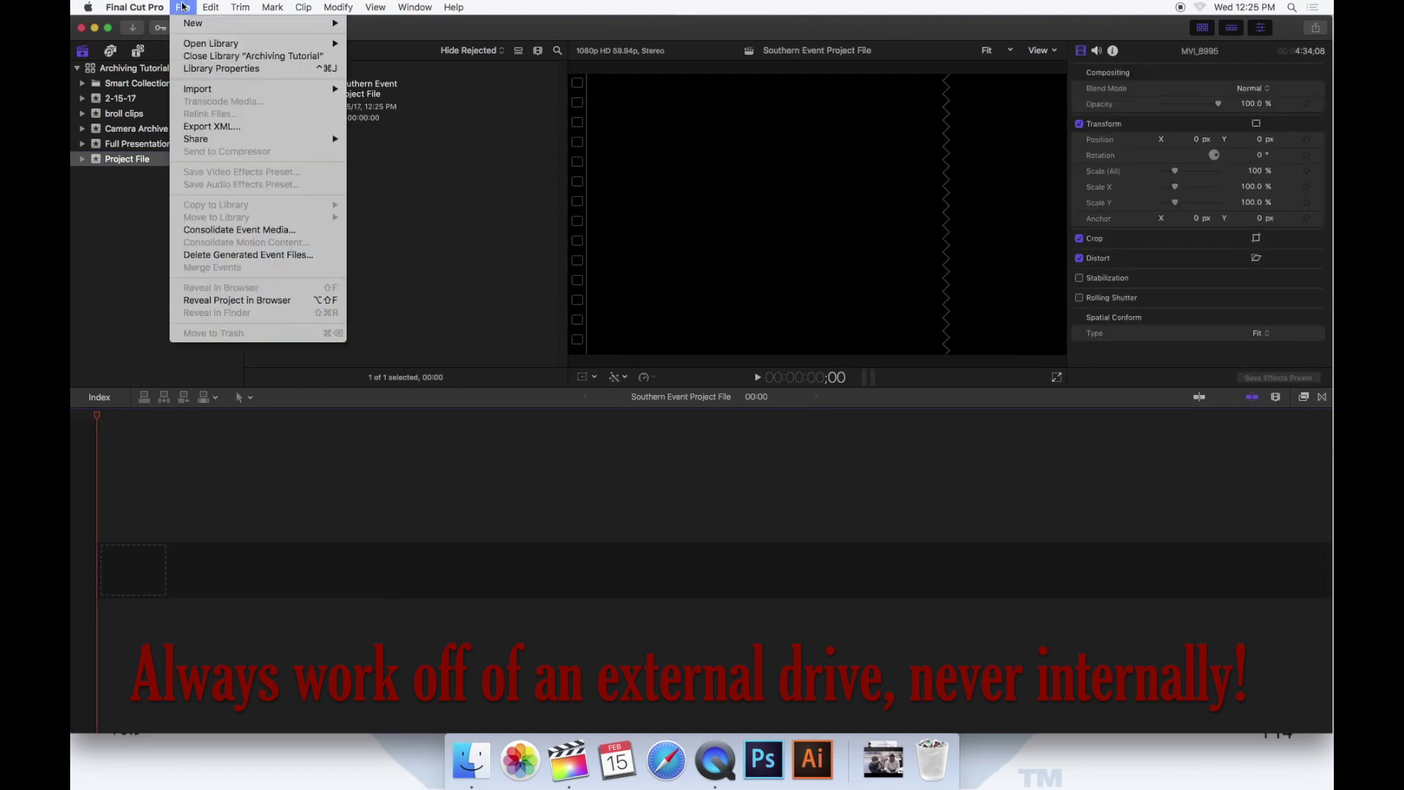
{"action": "left_click", "coordinate": [157, 182]}
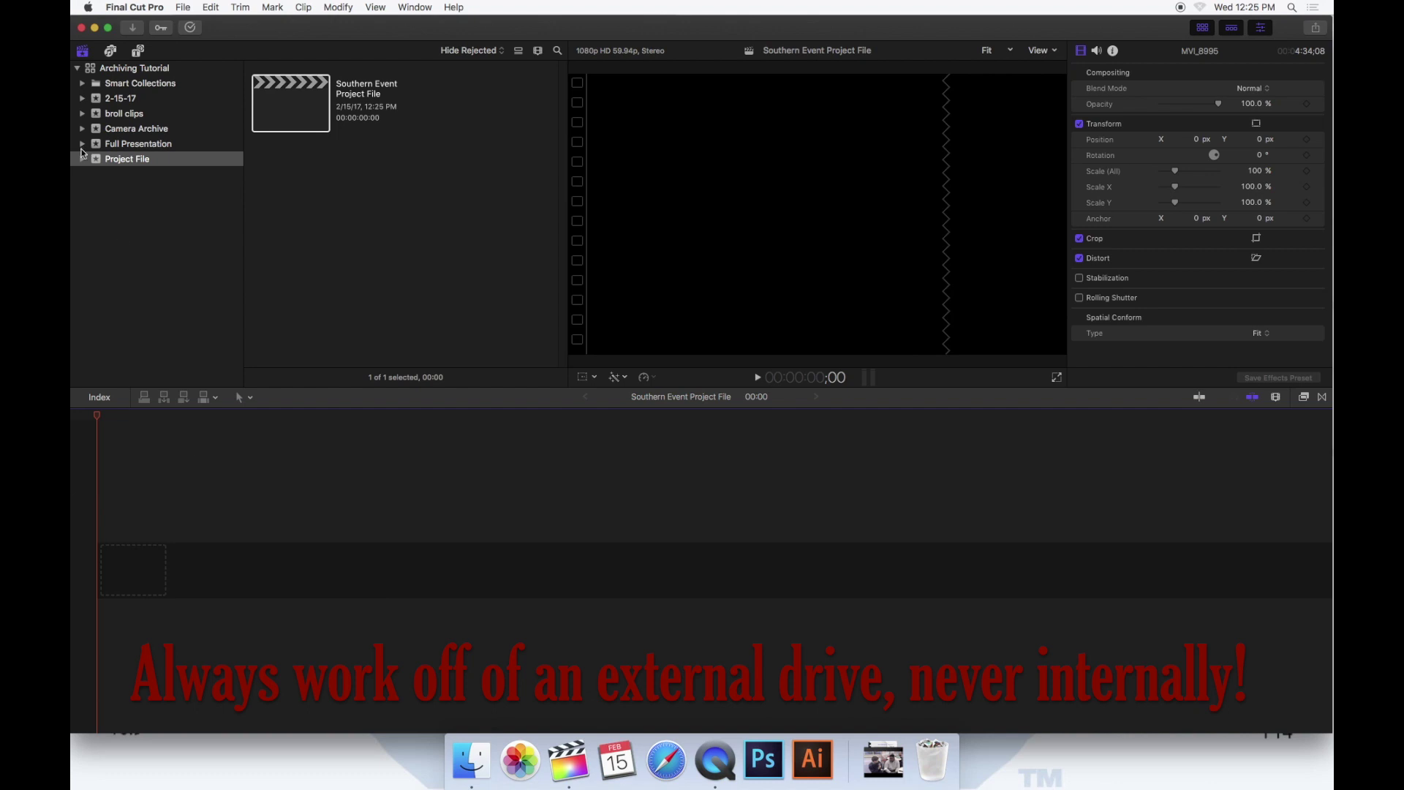
{"action": "left_click", "coordinate": [145, 132]}
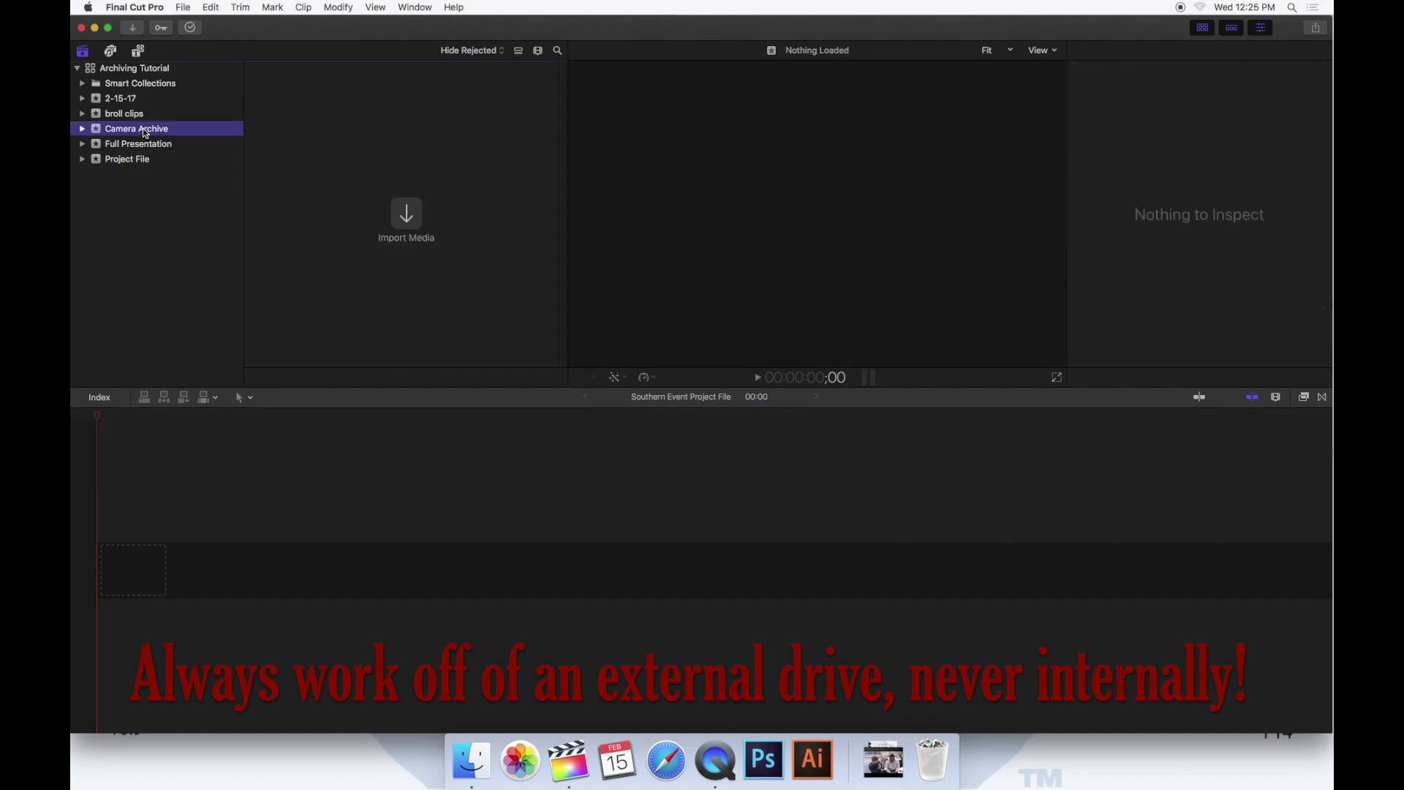
- Import the SD Archive 1.30.17 folder's four MVI clips from SCSU TV into Camera Archive
{"action": "left_click", "coordinate": [183, 8]}
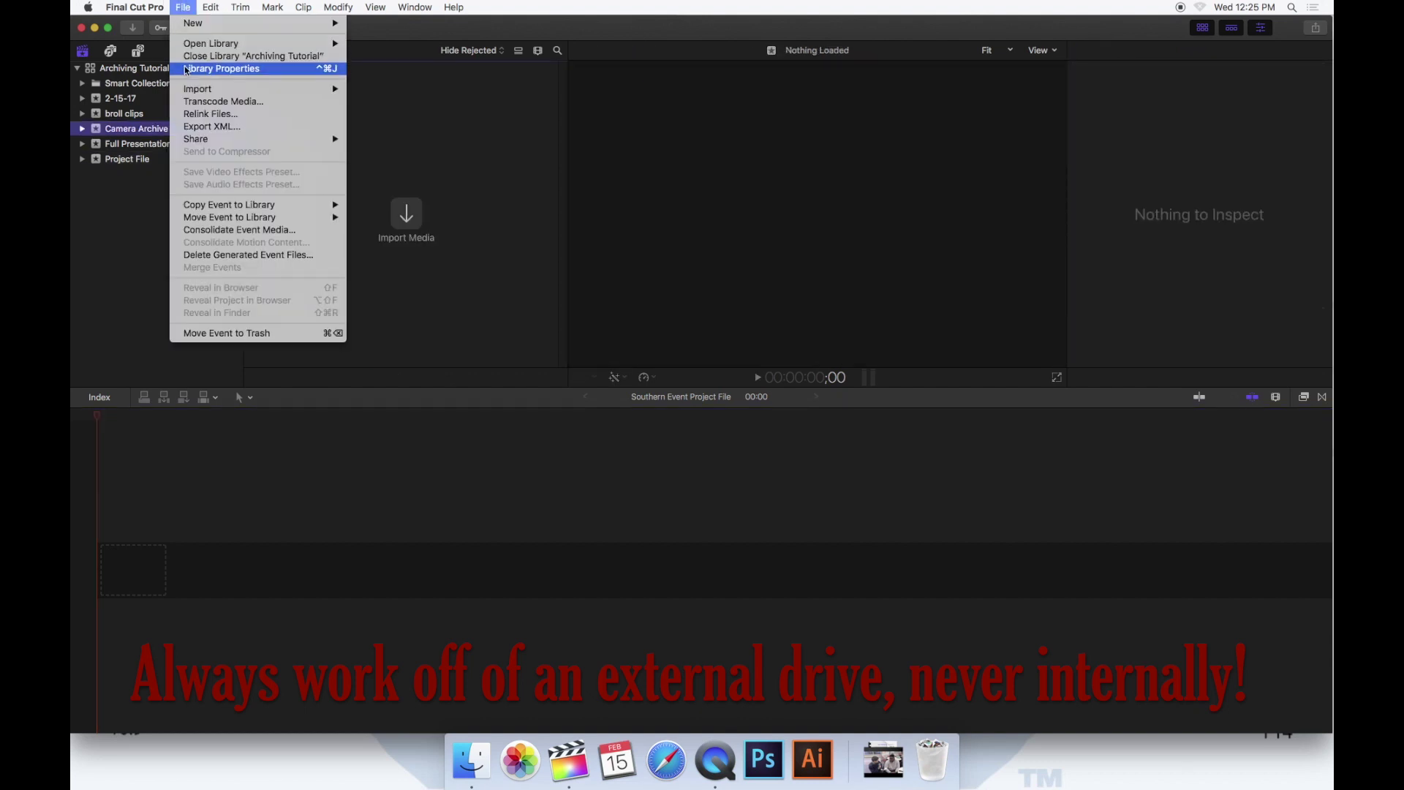
{"action": "mouse_move", "coordinate": [194, 92]}
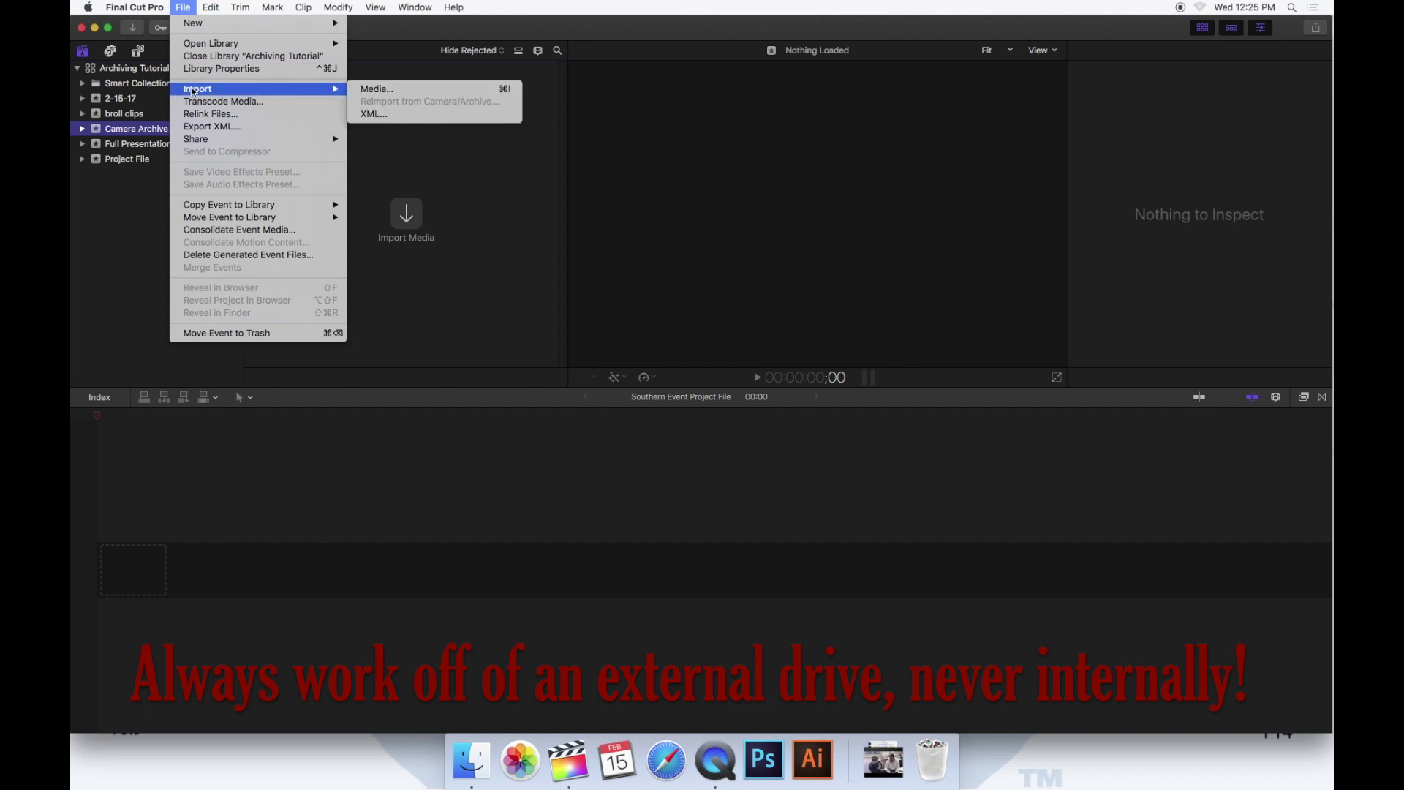
{"action": "left_click", "coordinate": [376, 91]}
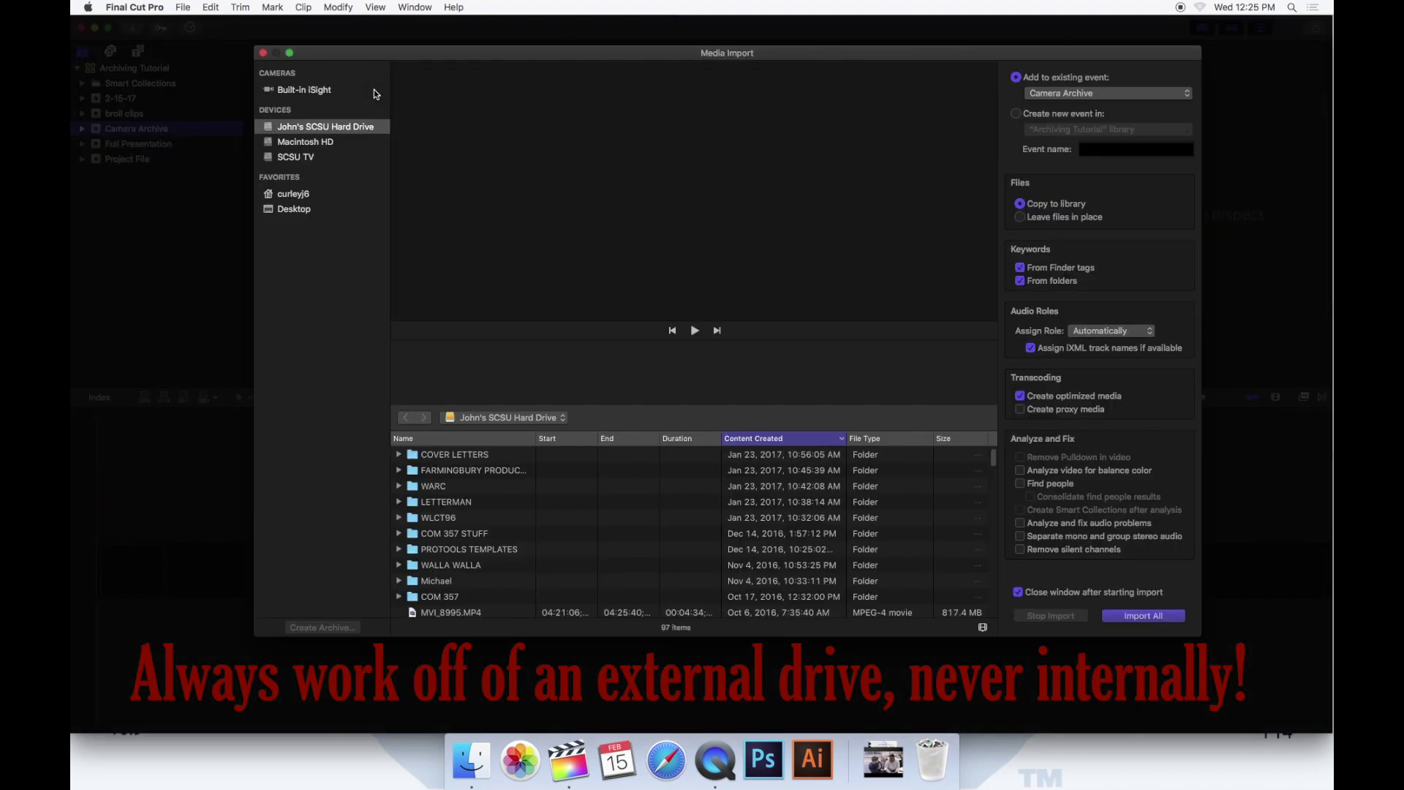
{"action": "left_click", "coordinate": [307, 159]}
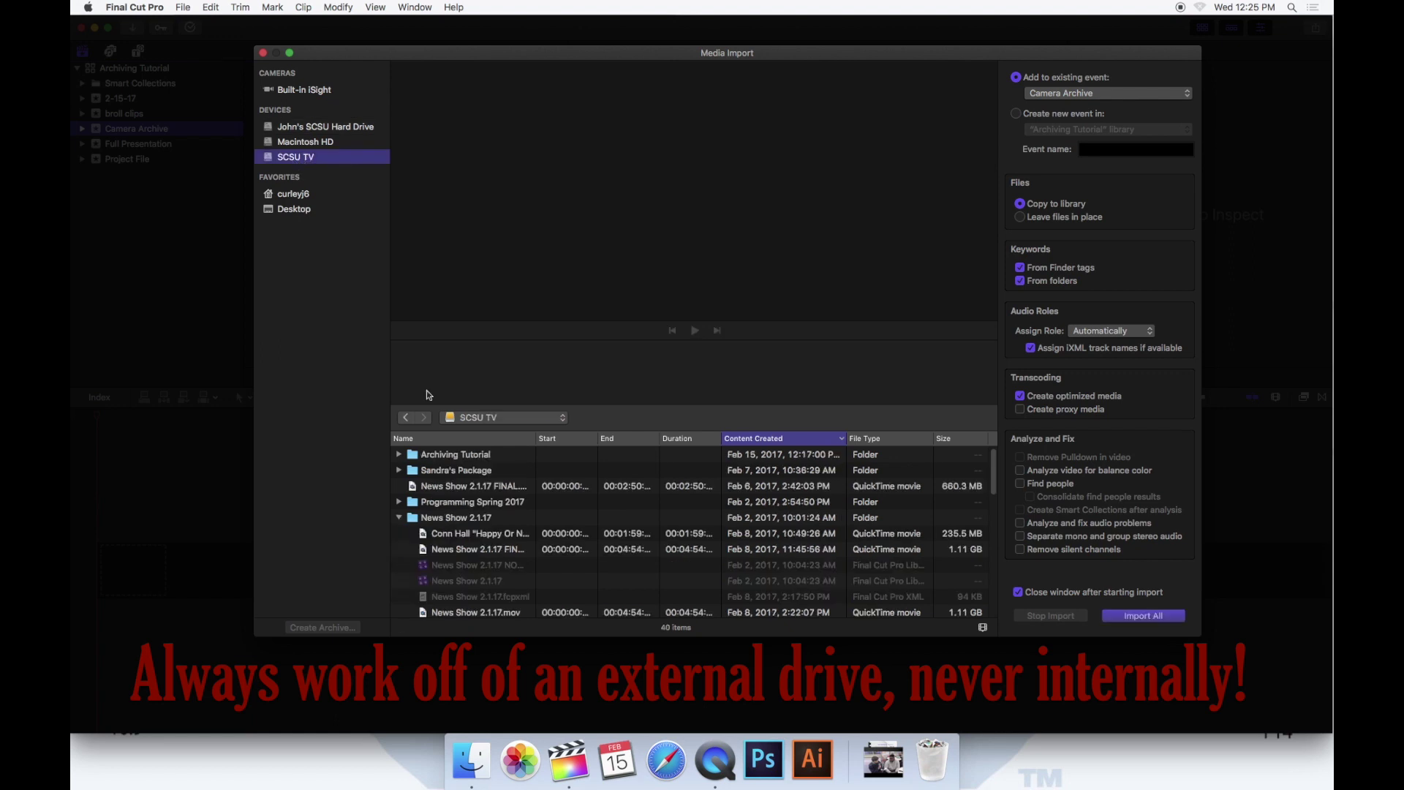
{"action": "left_click", "coordinate": [399, 455]}
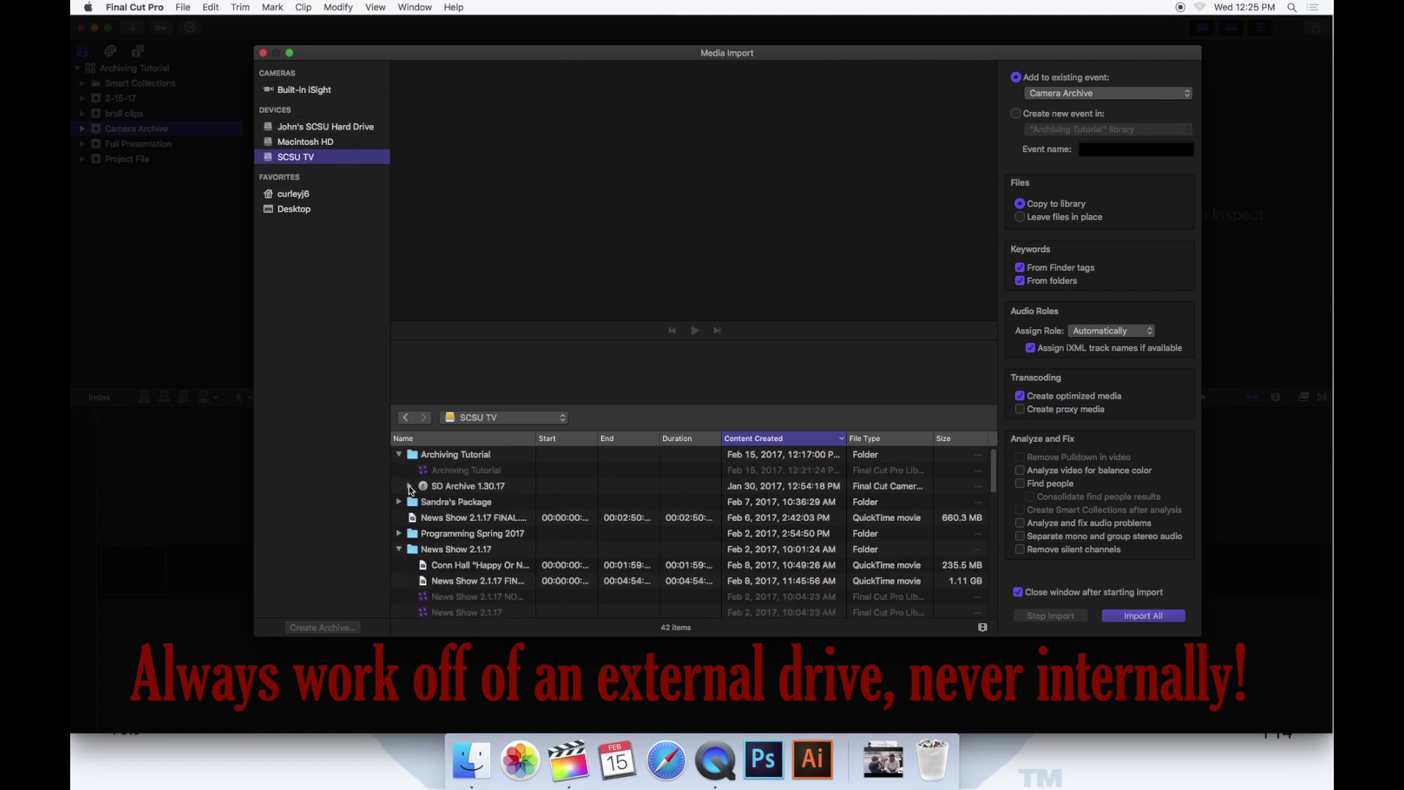
{"action": "left_click", "coordinate": [410, 486]}
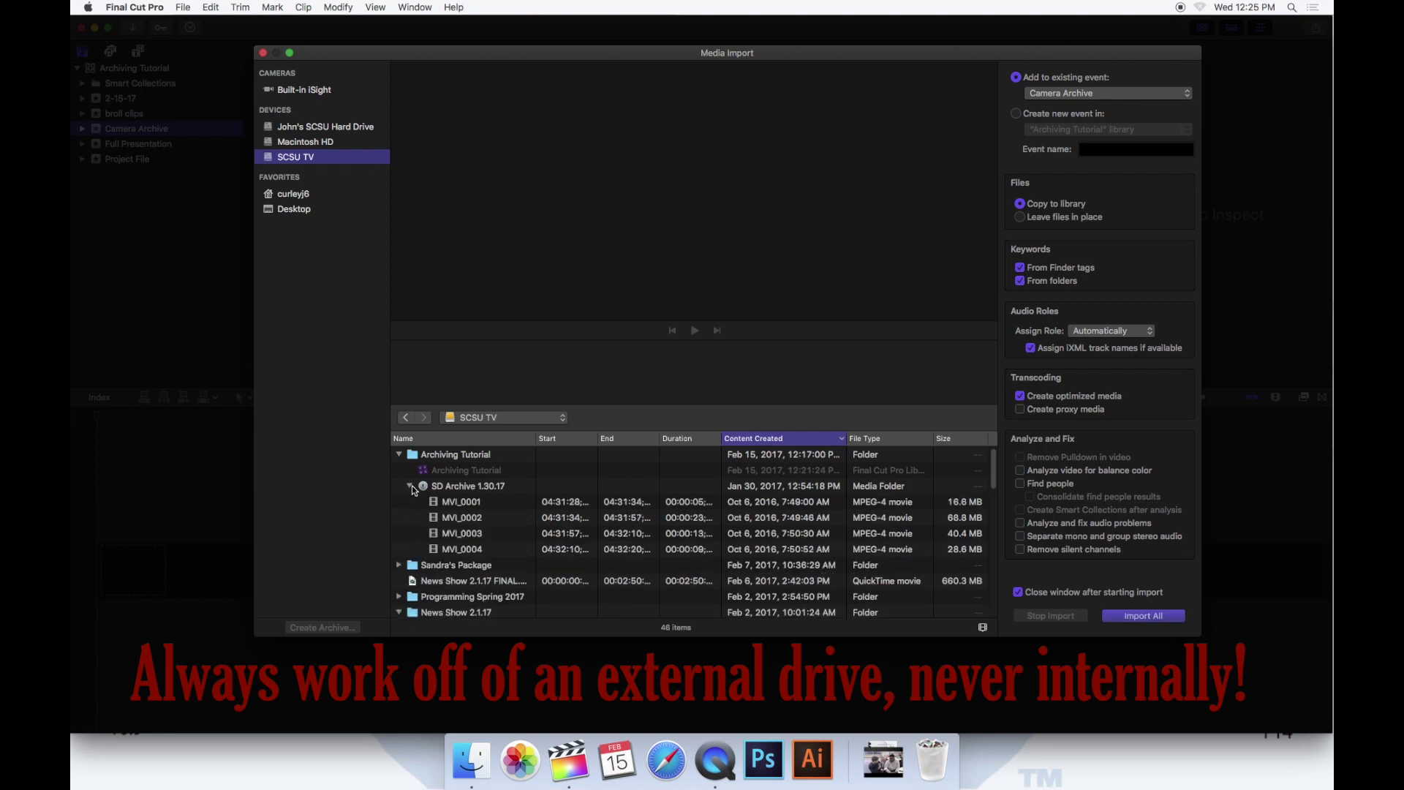
{"action": "left_click", "coordinate": [468, 486]}
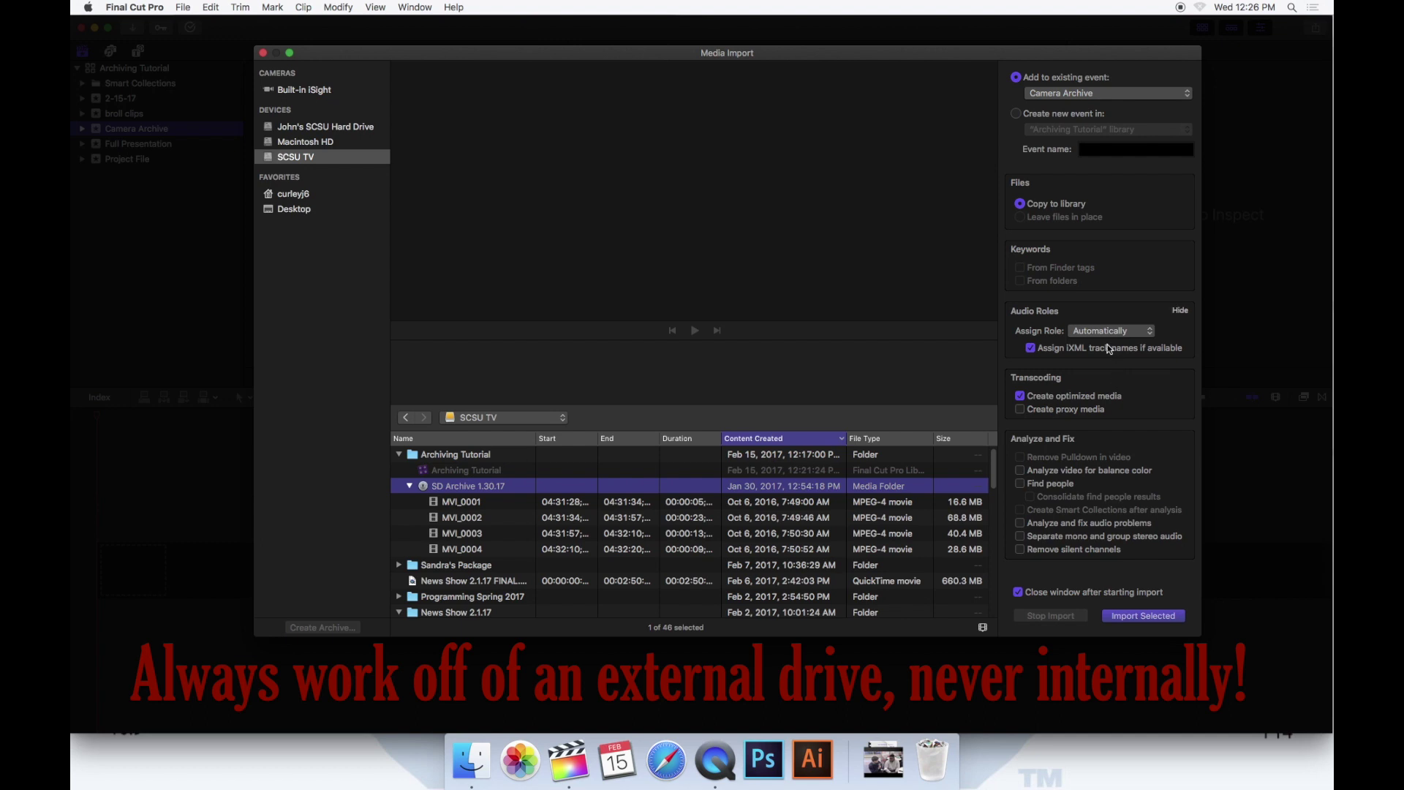
{"action": "left_click", "coordinate": [1145, 616]}
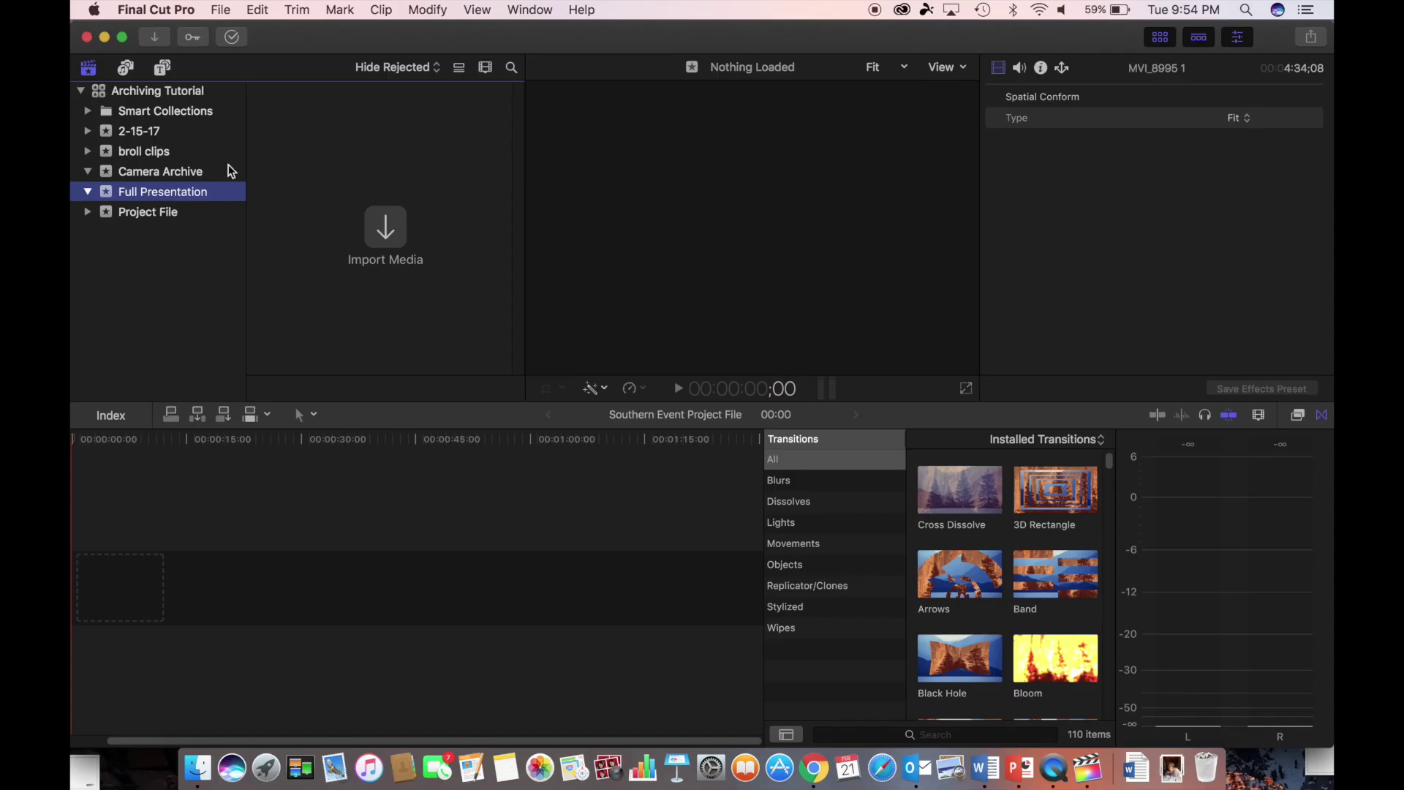
- Find clip MVI_8995 1 in Camera Archive and drag it into the Full Presentation event
{"action": "left_click", "coordinate": [231, 171]}
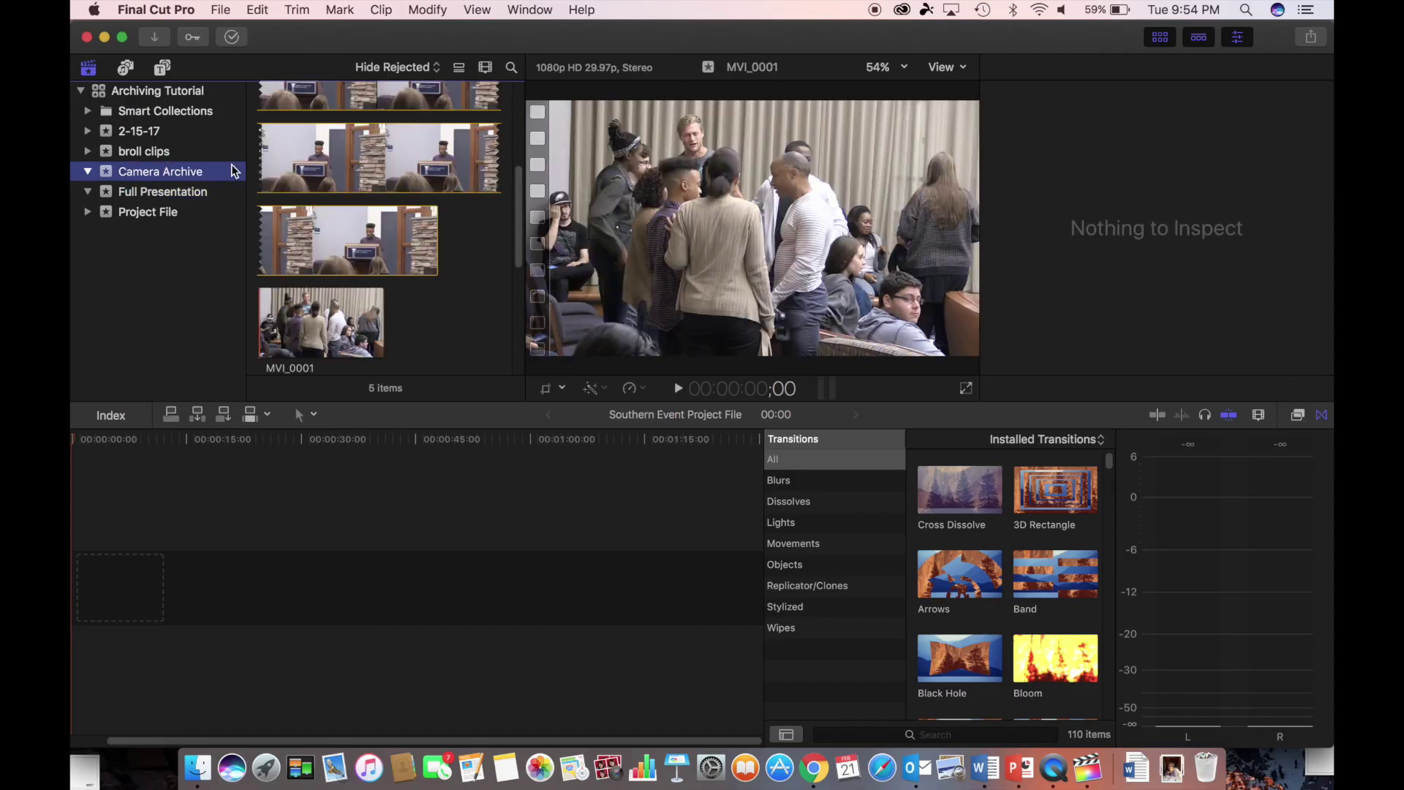
{"action": "scroll", "coordinate": [412, 196], "scroll_direction": "up", "scroll_amount": 5}
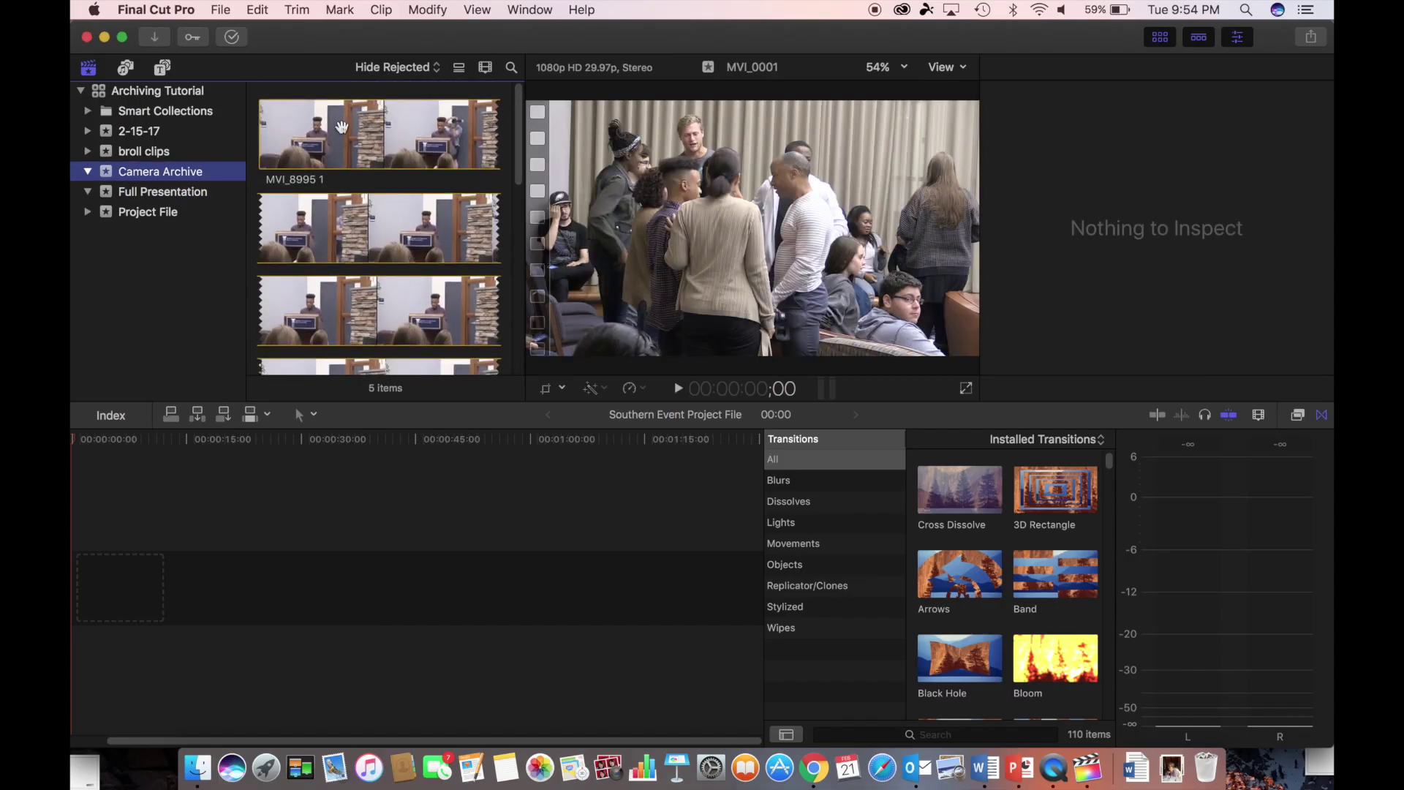
{"action": "scroll", "coordinate": [390, 220], "scroll_direction": "down", "scroll_amount": 10}
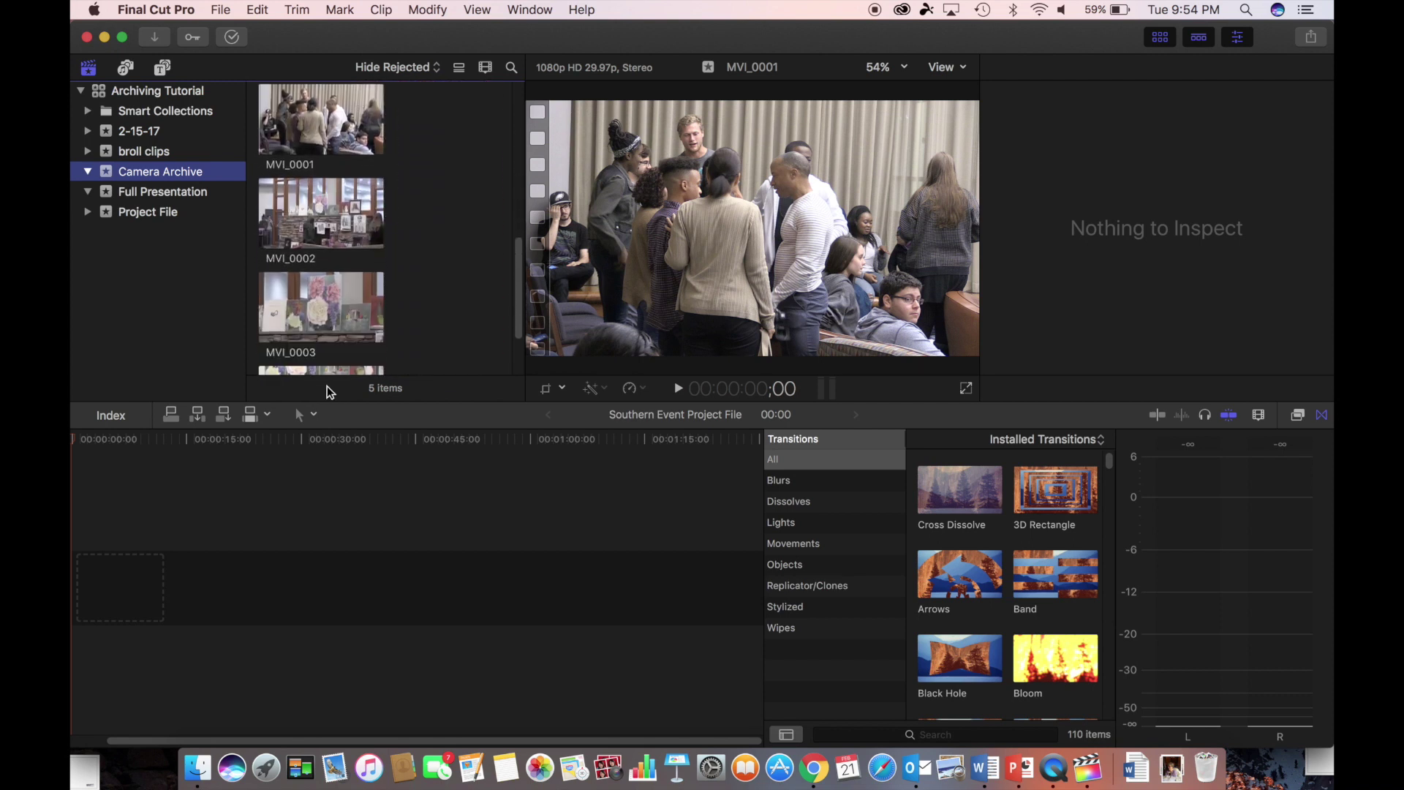
{"action": "scroll", "coordinate": [329, 301], "scroll_direction": "down", "scroll_amount": 3}
{"action": "scroll", "coordinate": [330, 300], "scroll_direction": "up", "scroll_amount": 5}
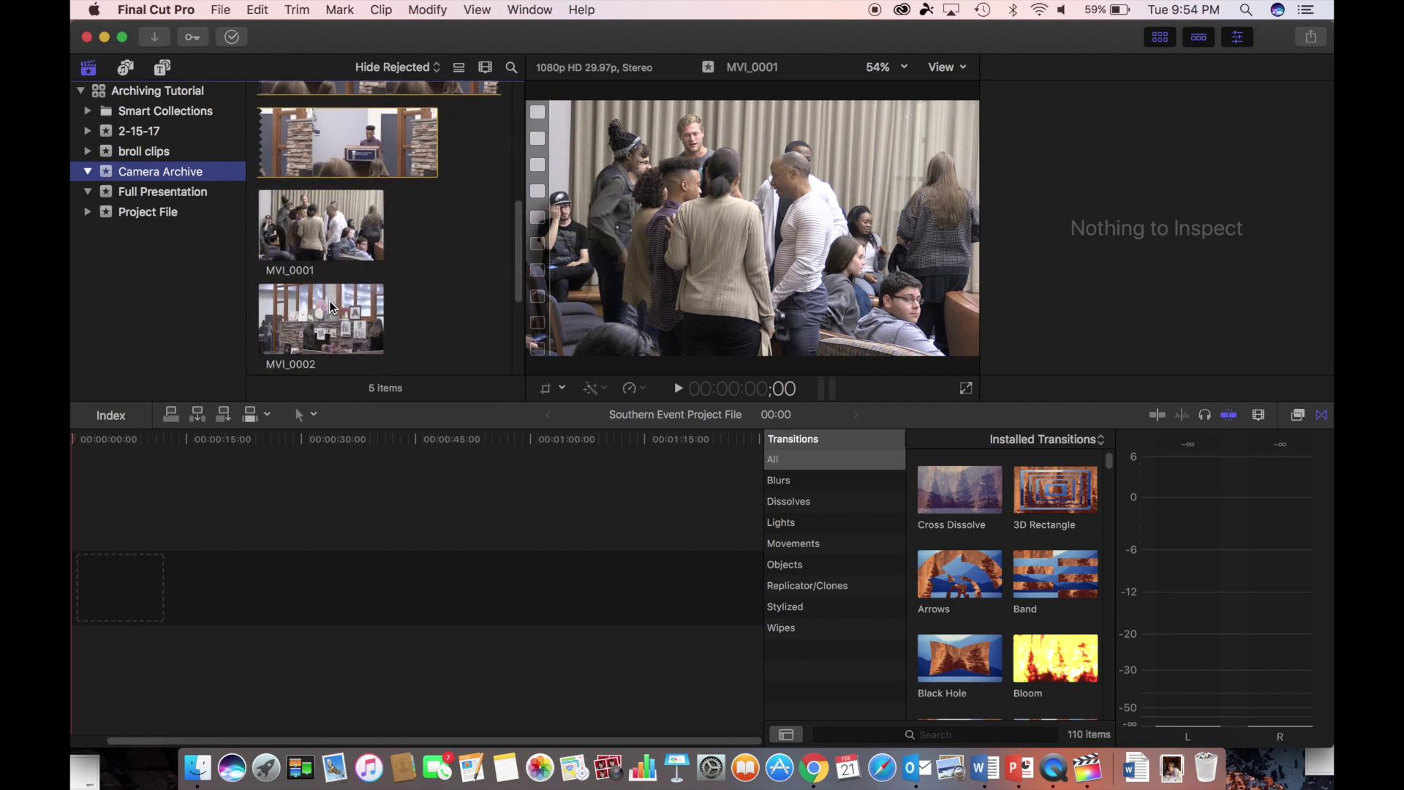
{"action": "scroll", "coordinate": [329, 301], "scroll_direction": "up", "scroll_amount": 5}
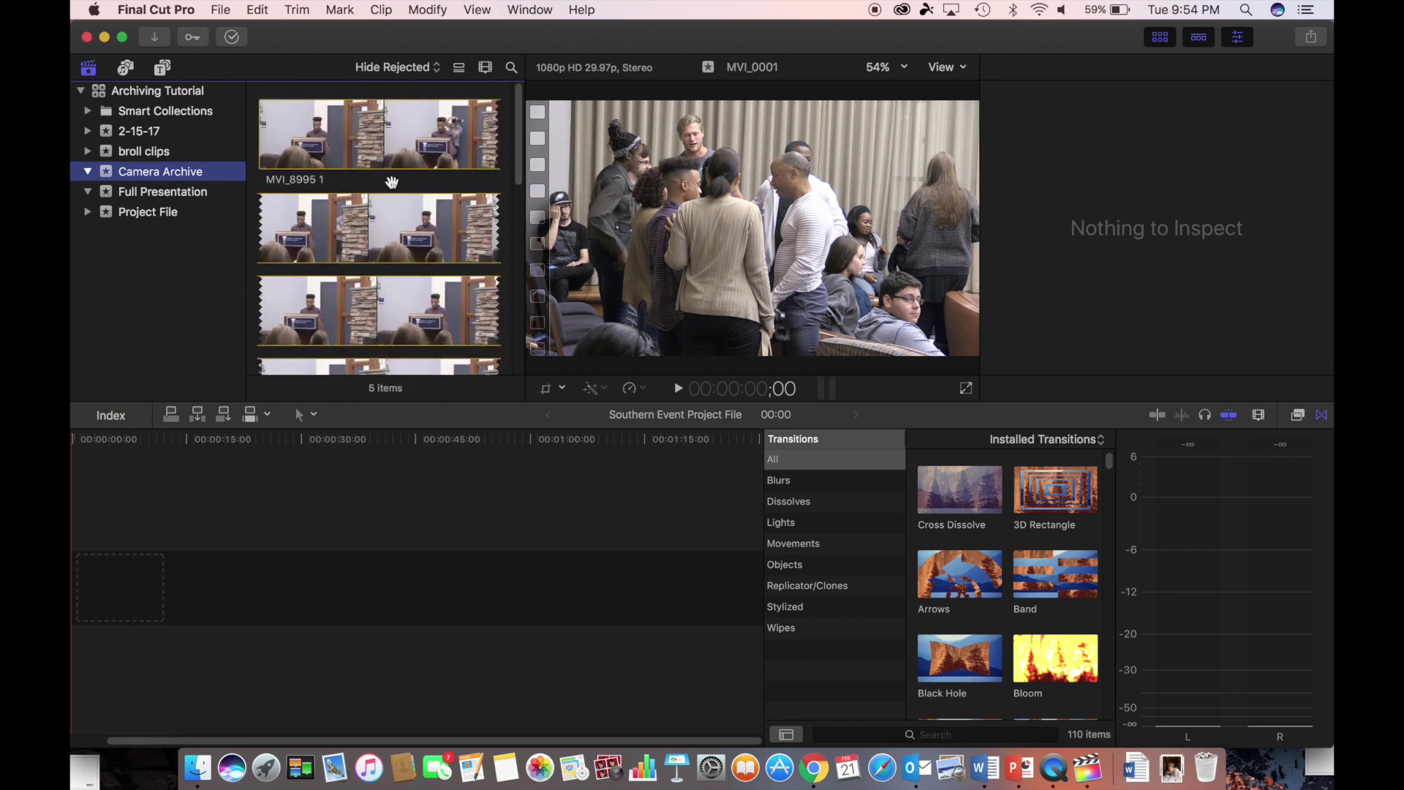
{"action": "scroll", "coordinate": [392, 181], "scroll_direction": "down", "scroll_amount": 8}
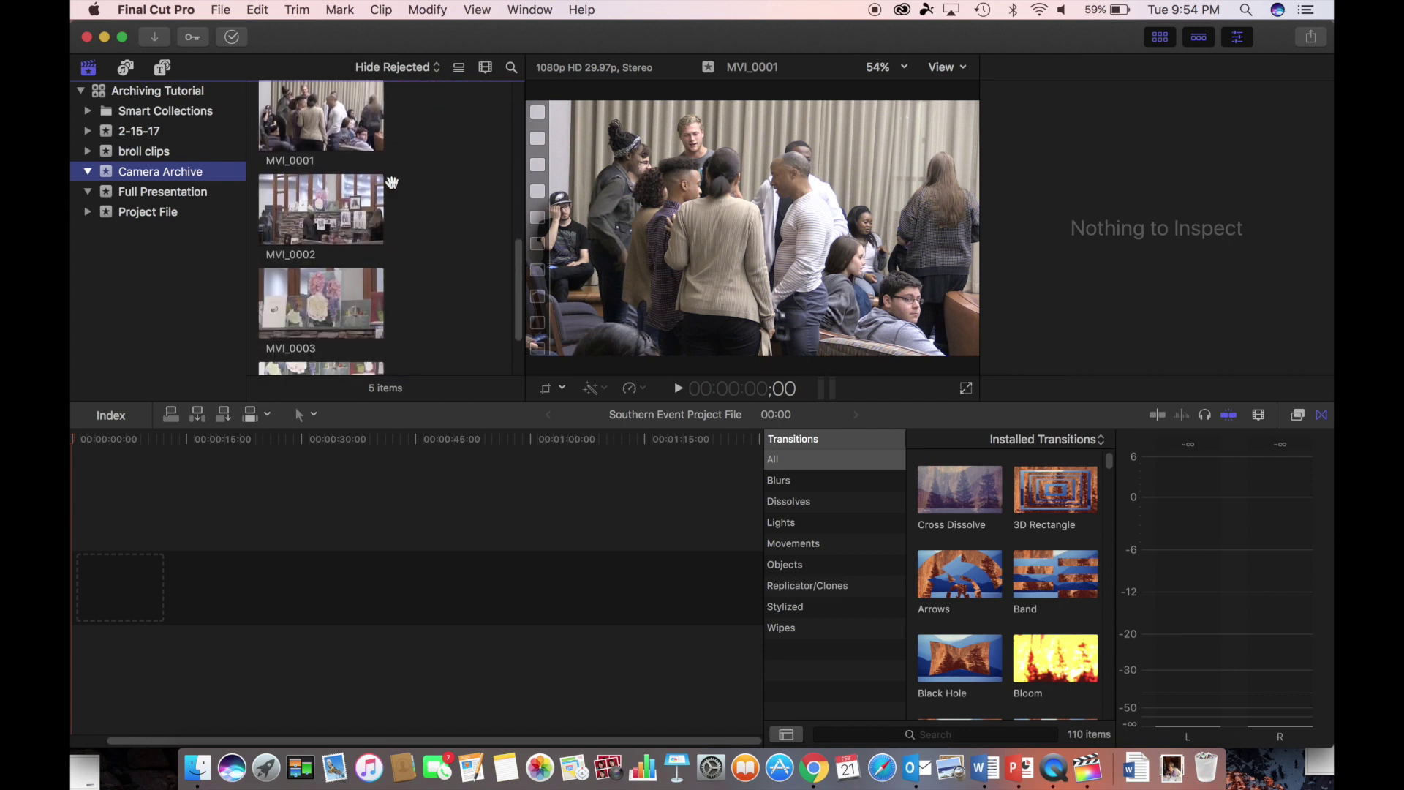
{"action": "scroll", "coordinate": [392, 181], "scroll_direction": "down", "scroll_amount": 3}
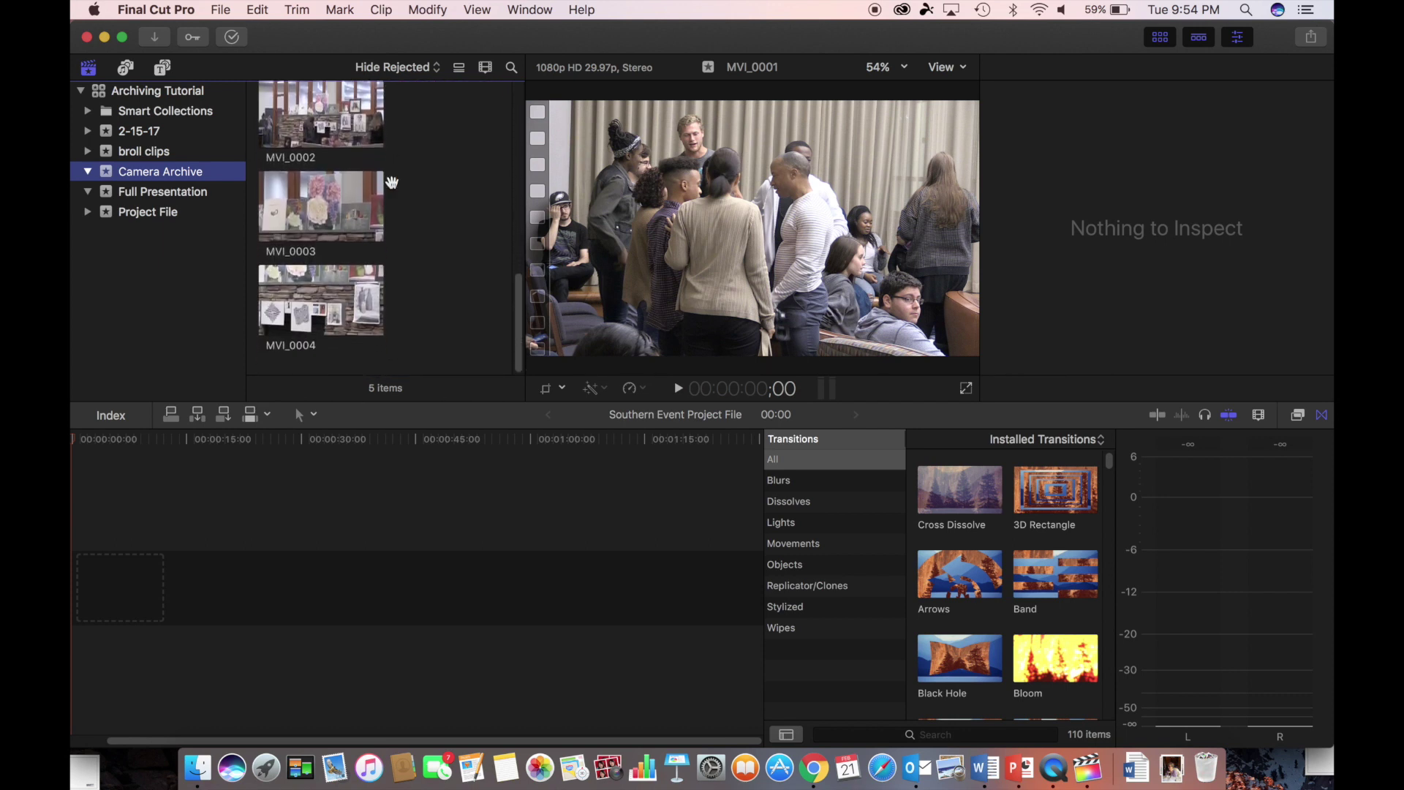
{"action": "scroll", "coordinate": [392, 181], "scroll_direction": "up", "scroll_amount": 10}
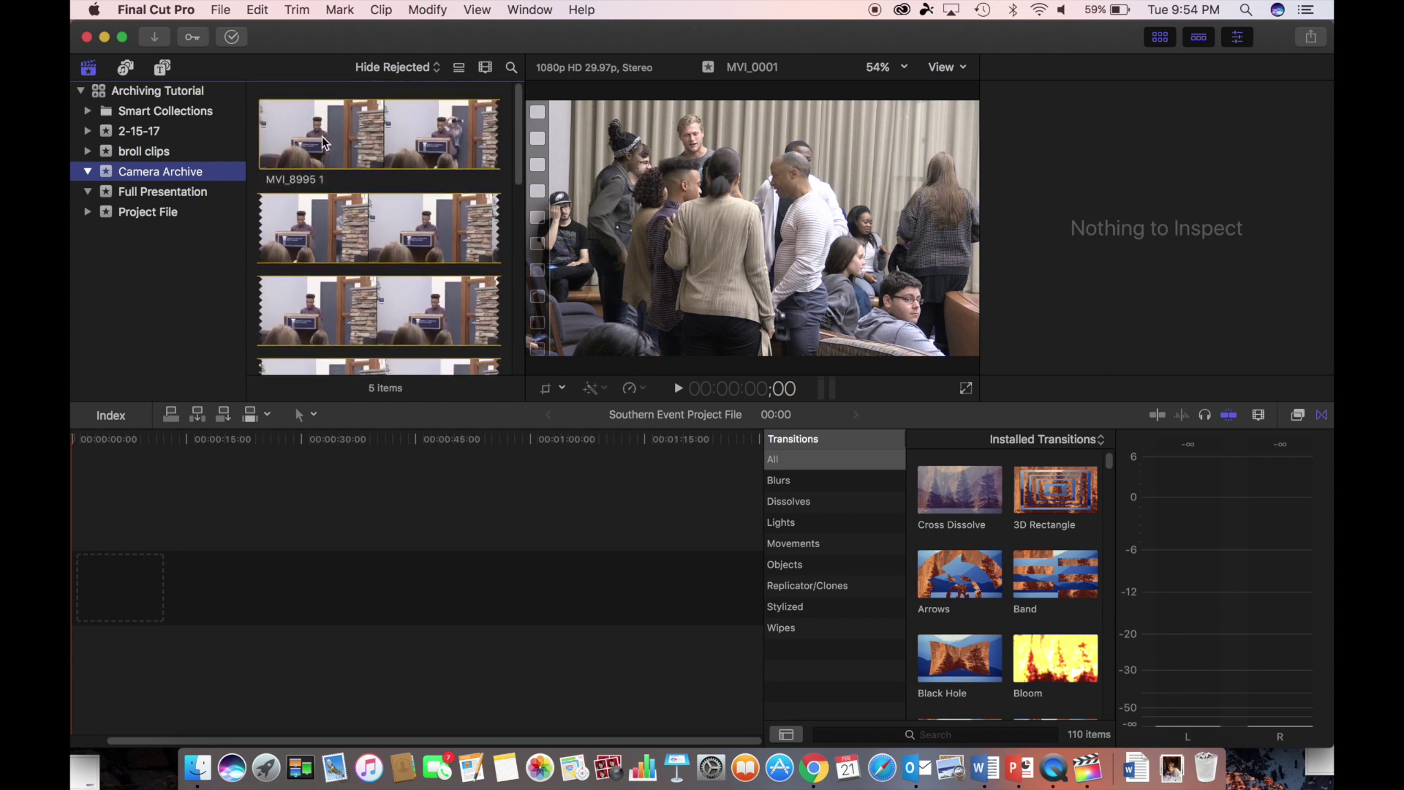
{"action": "left_click", "coordinate": [387, 138]}
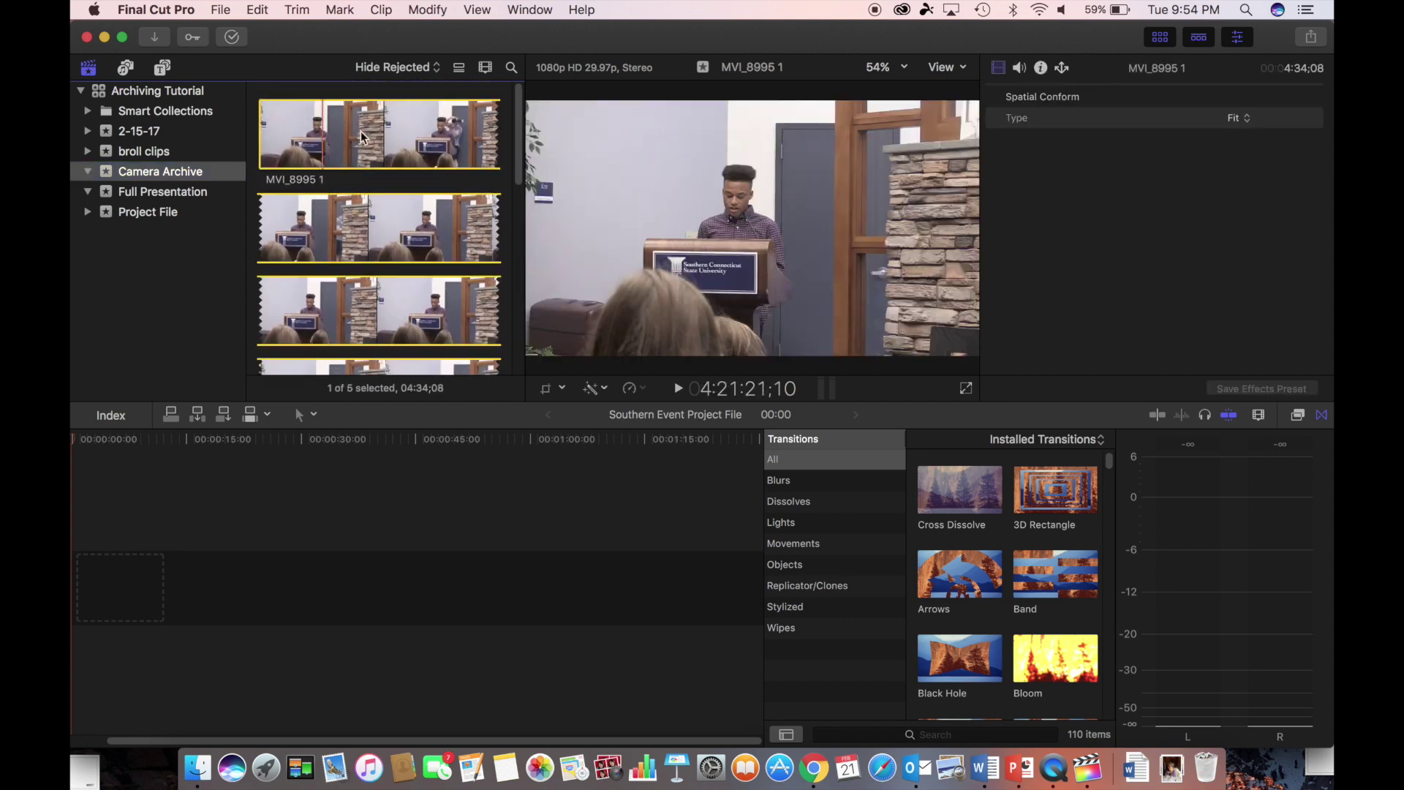
{"action": "left_click_drag", "start_coordinate": [360, 130], "coordinate": [217, 193]}
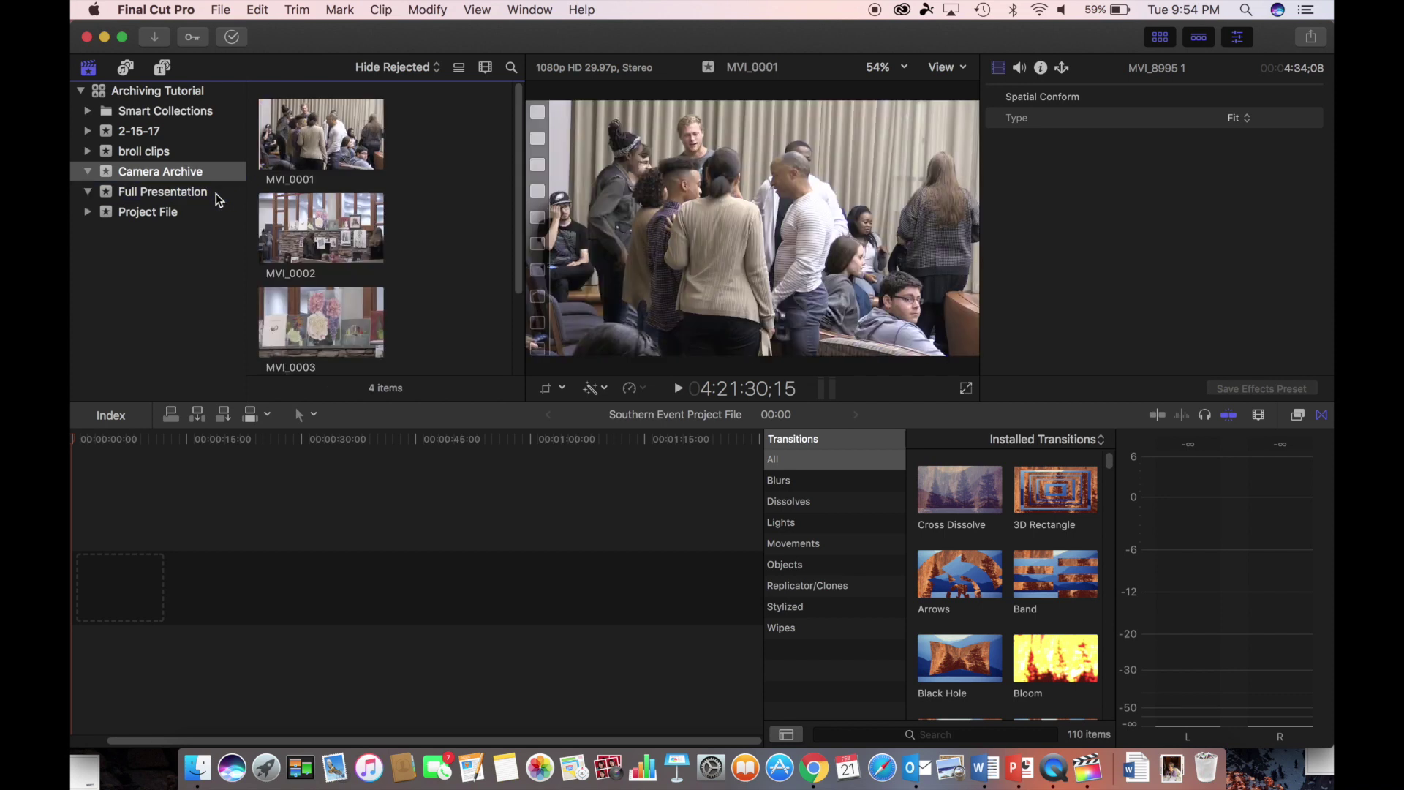
{"action": "left_click", "coordinate": [216, 193]}
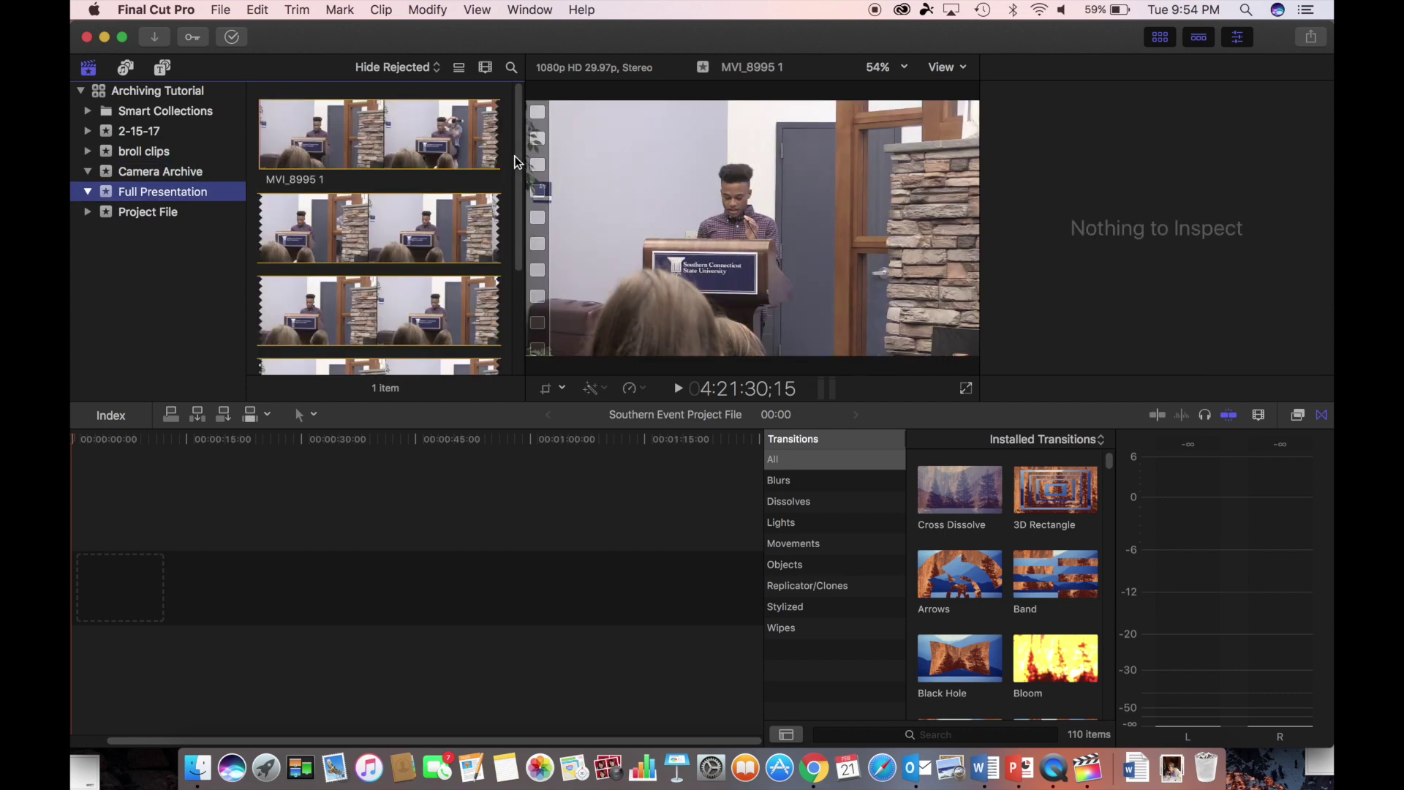
- Review the broll clips and Camera Archive events, glancing at the Edit menu without choosing anything
{"action": "mouse_move", "coordinate": [516, 161]}
{"action": "left_mouse_down"}
{"action": "mouse_move", "coordinate": [512, 260]}
{"action": "mouse_move", "coordinate": [512, 142]}
{"action": "left_mouse_up"}
{"action": "left_click", "coordinate": [218, 169]}
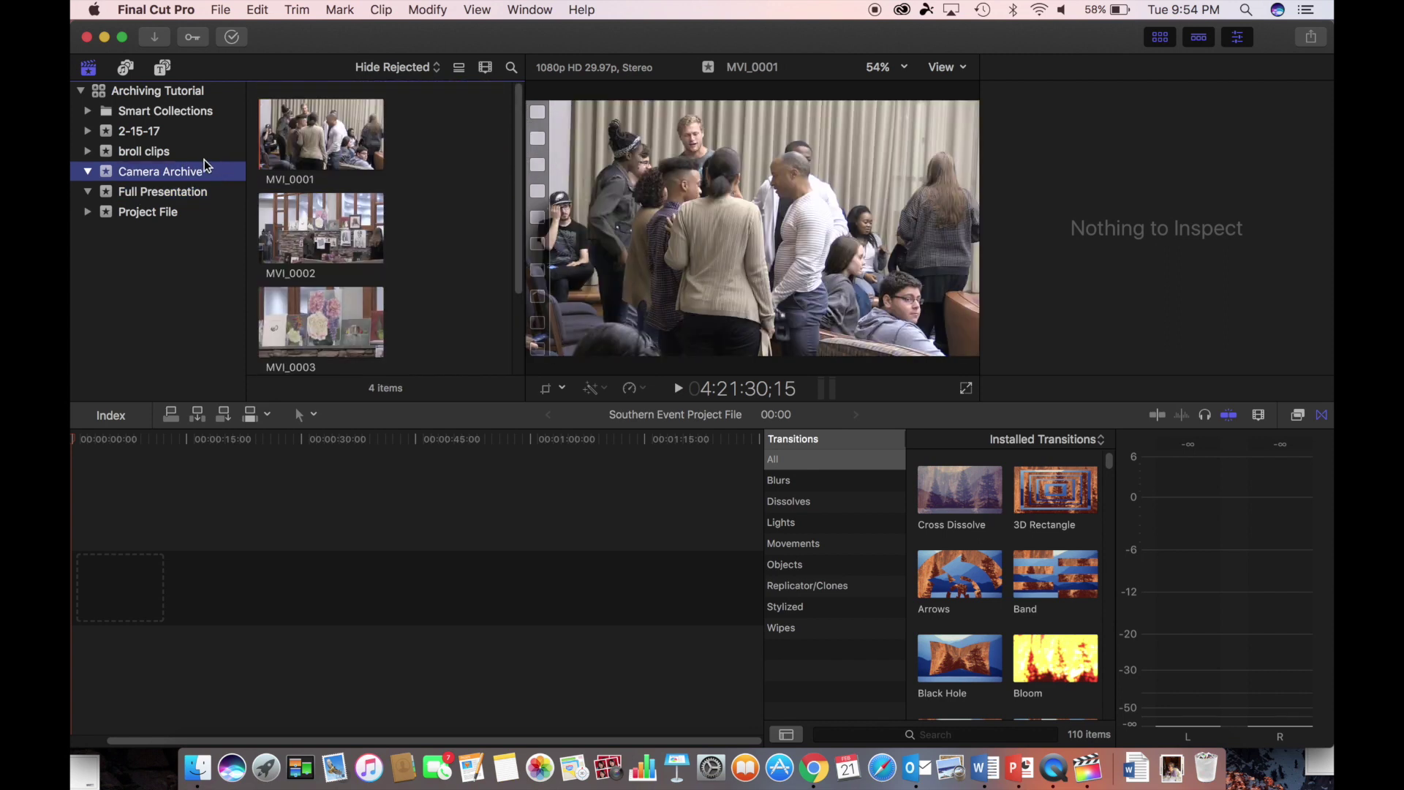
{"action": "left_click", "coordinate": [204, 158]}
{"action": "left_click", "coordinate": [204, 173]}
{"action": "scroll", "coordinate": [385, 296], "scroll_direction": "down", "scroll_amount": 2}
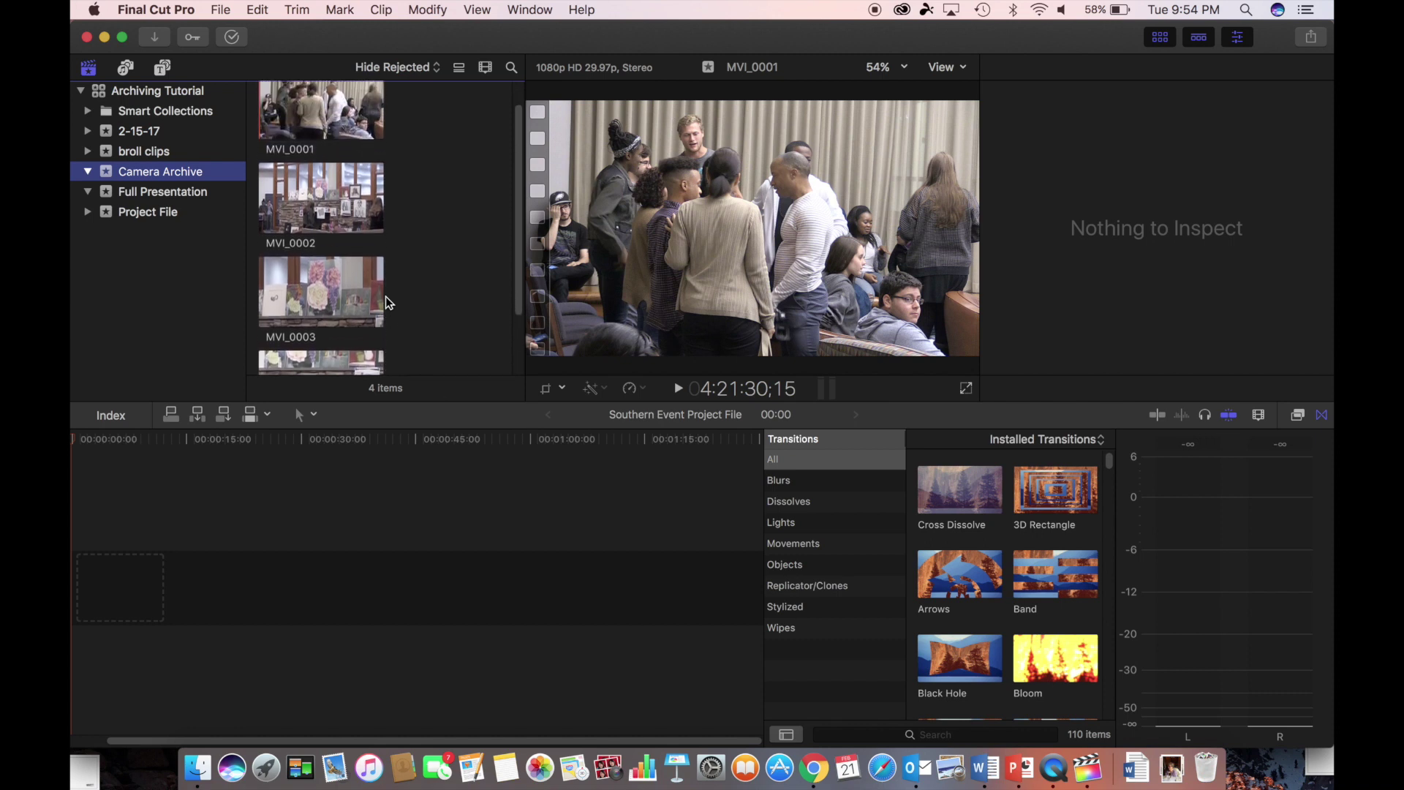
{"action": "scroll", "coordinate": [385, 297], "scroll_direction": "up", "scroll_amount": 2}
{"action": "left_click", "coordinate": [258, 11]}
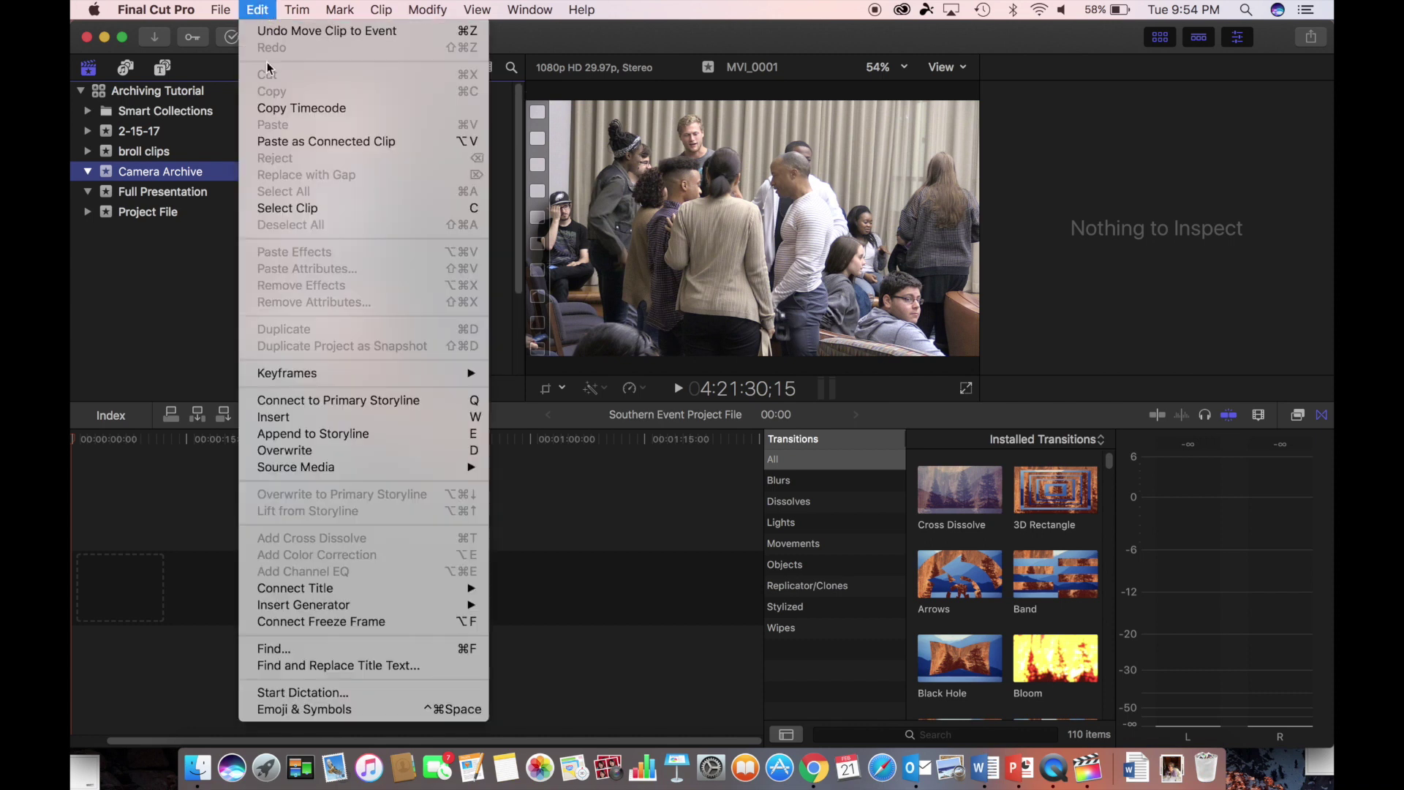
{"action": "left_click", "coordinate": [364, 241]}
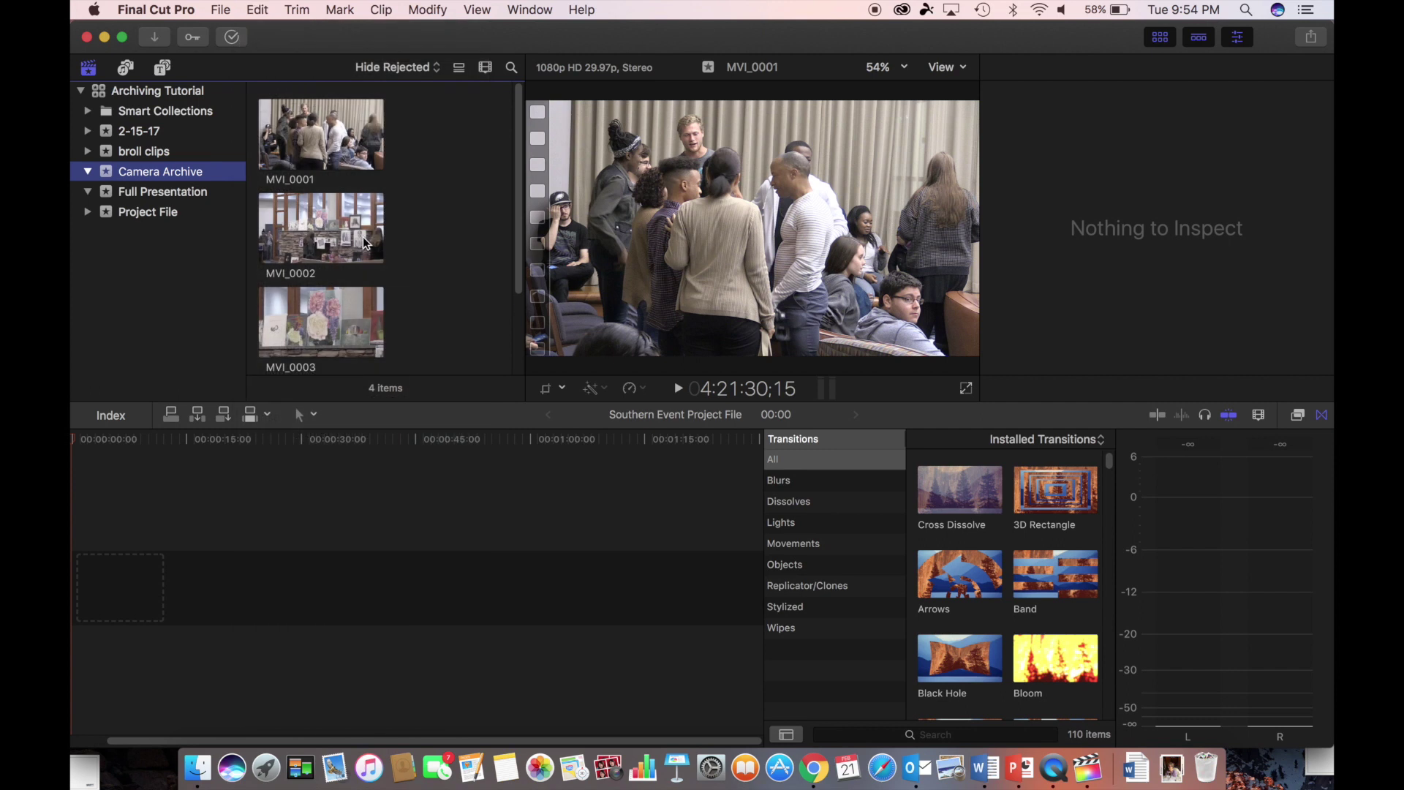
{"action": "left_click", "coordinate": [256, 113]}
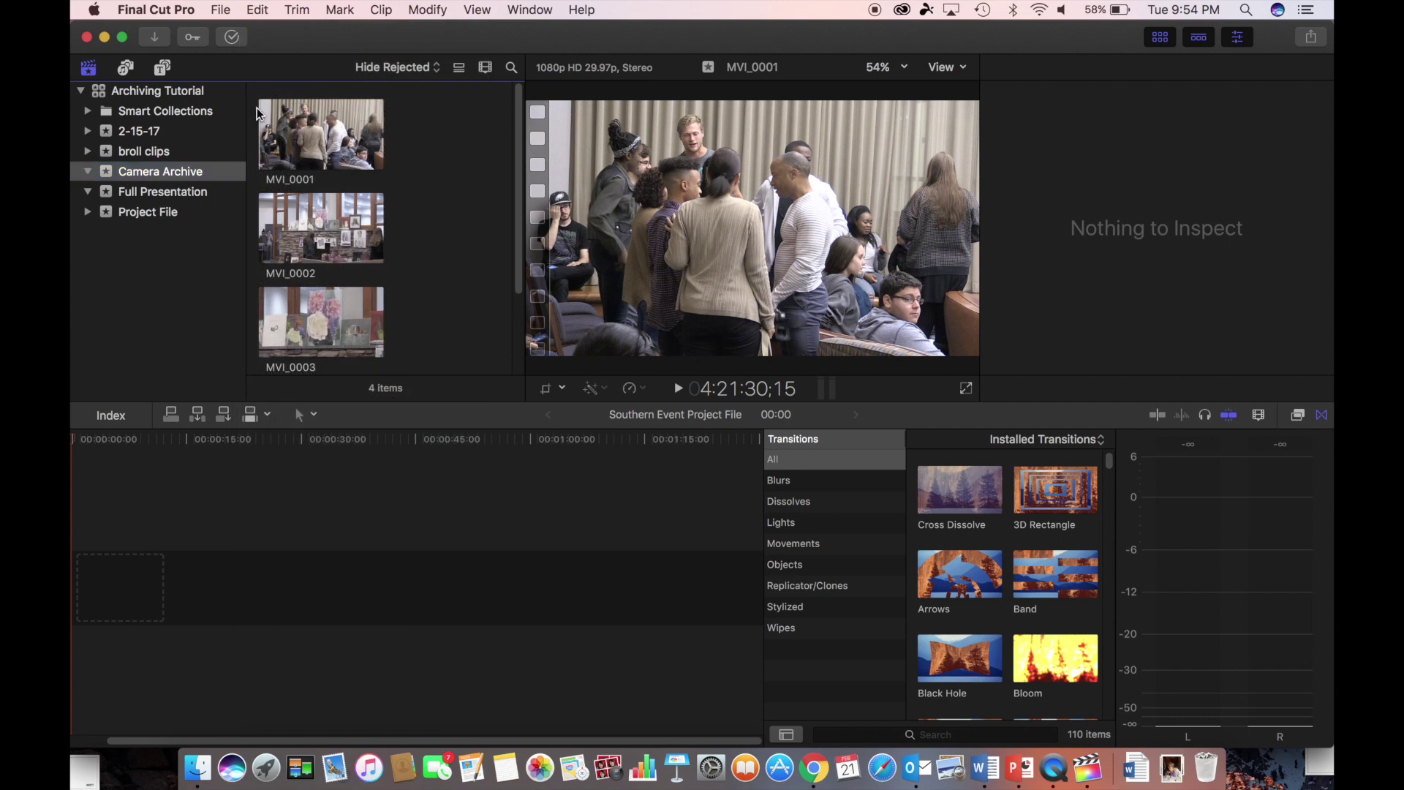
- Select the four MVI clips and move them into the broll clips event
{"action": "left_click_drag", "start_coordinate": [310, 153], "coordinate": [445, 444]}
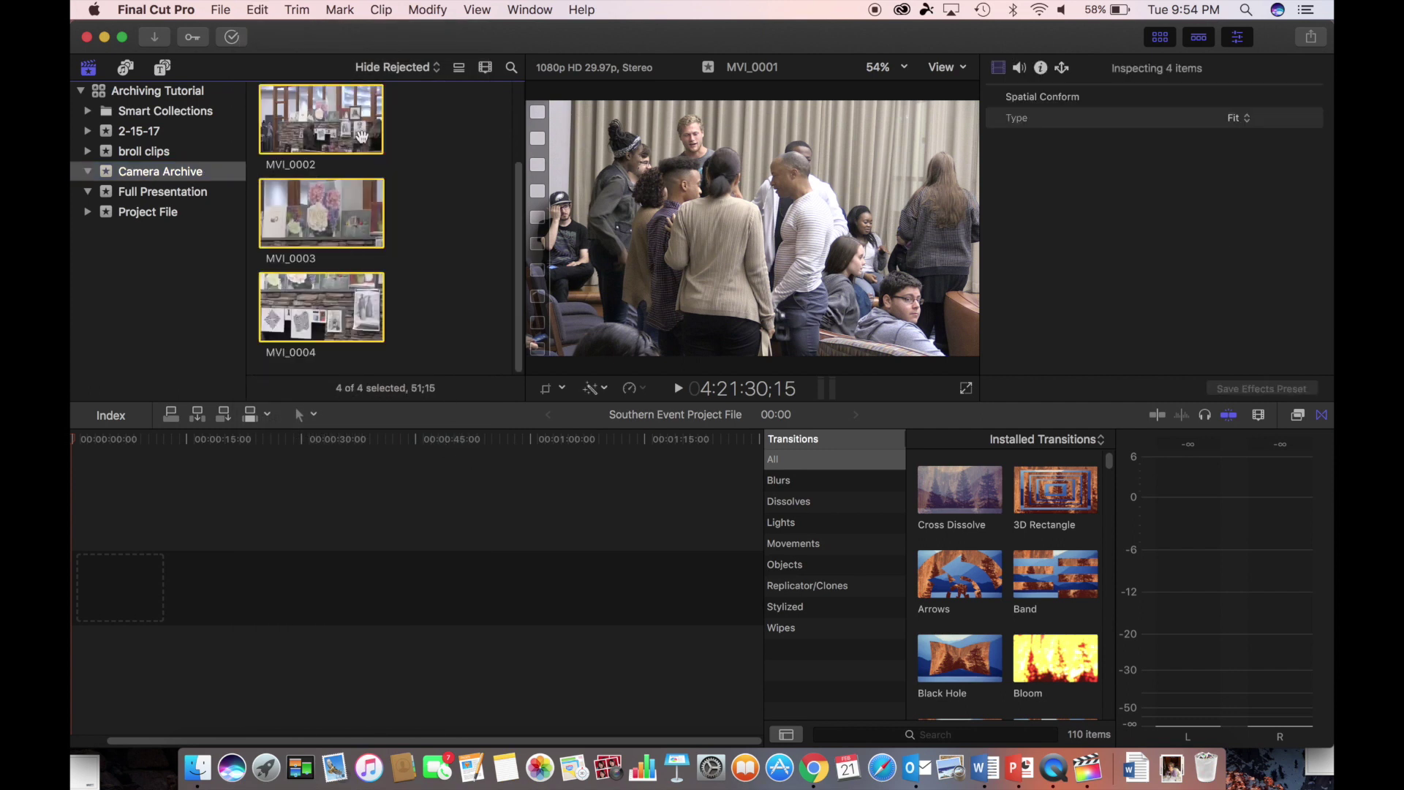
{"action": "left_click_drag", "start_coordinate": [362, 136], "coordinate": [346, 150]}
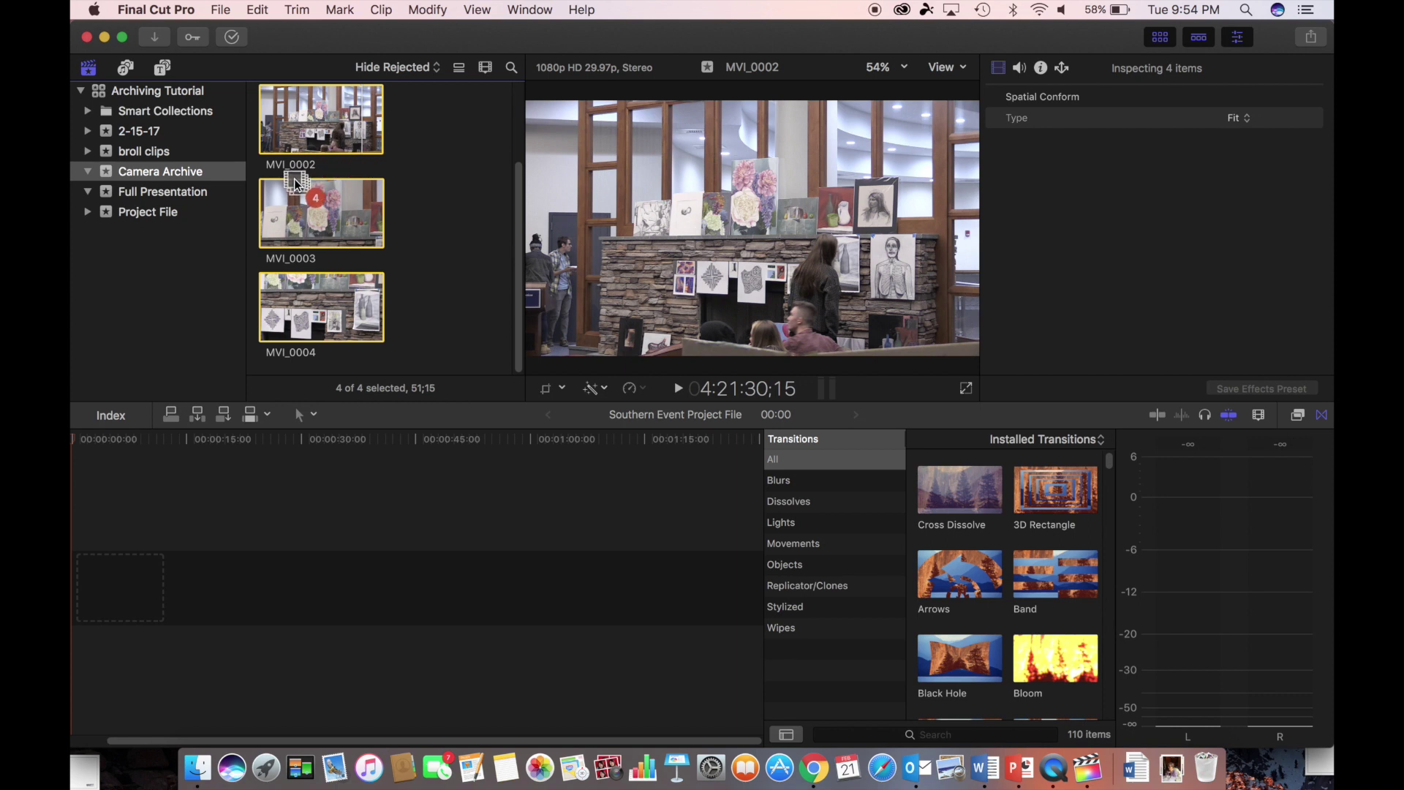
{"action": "left_click_drag", "start_coordinate": [253, 170], "coordinate": [195, 151]}
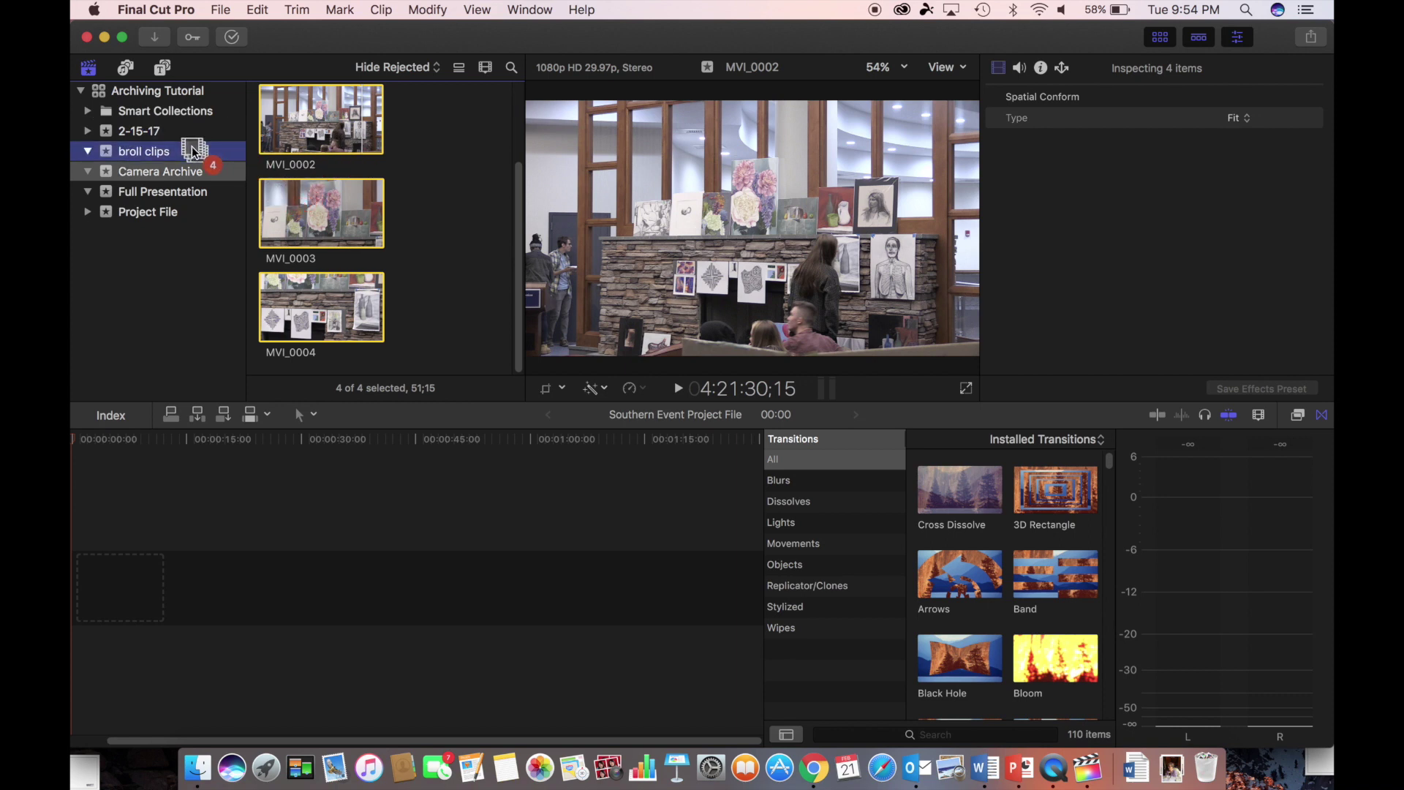
{"action": "left_click_drag", "start_coordinate": [194, 152], "coordinate": [192, 148]}
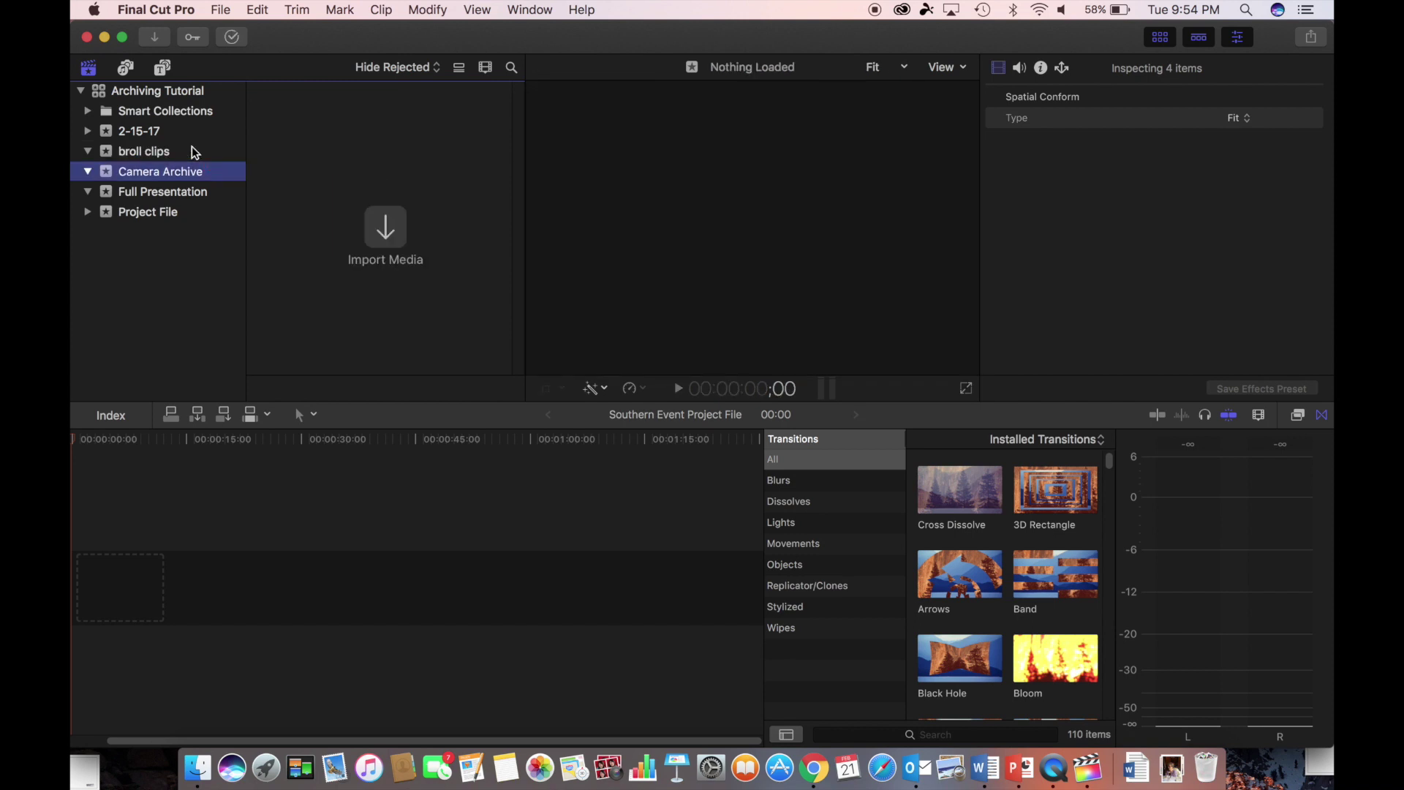
- Check each event's contents, ending on the MVI_8995 1 clip in Full Presentation
{"action": "left_click", "coordinate": [192, 148]}
{"action": "left_click", "coordinate": [188, 171]}
{"action": "left_click", "coordinate": [192, 195]}
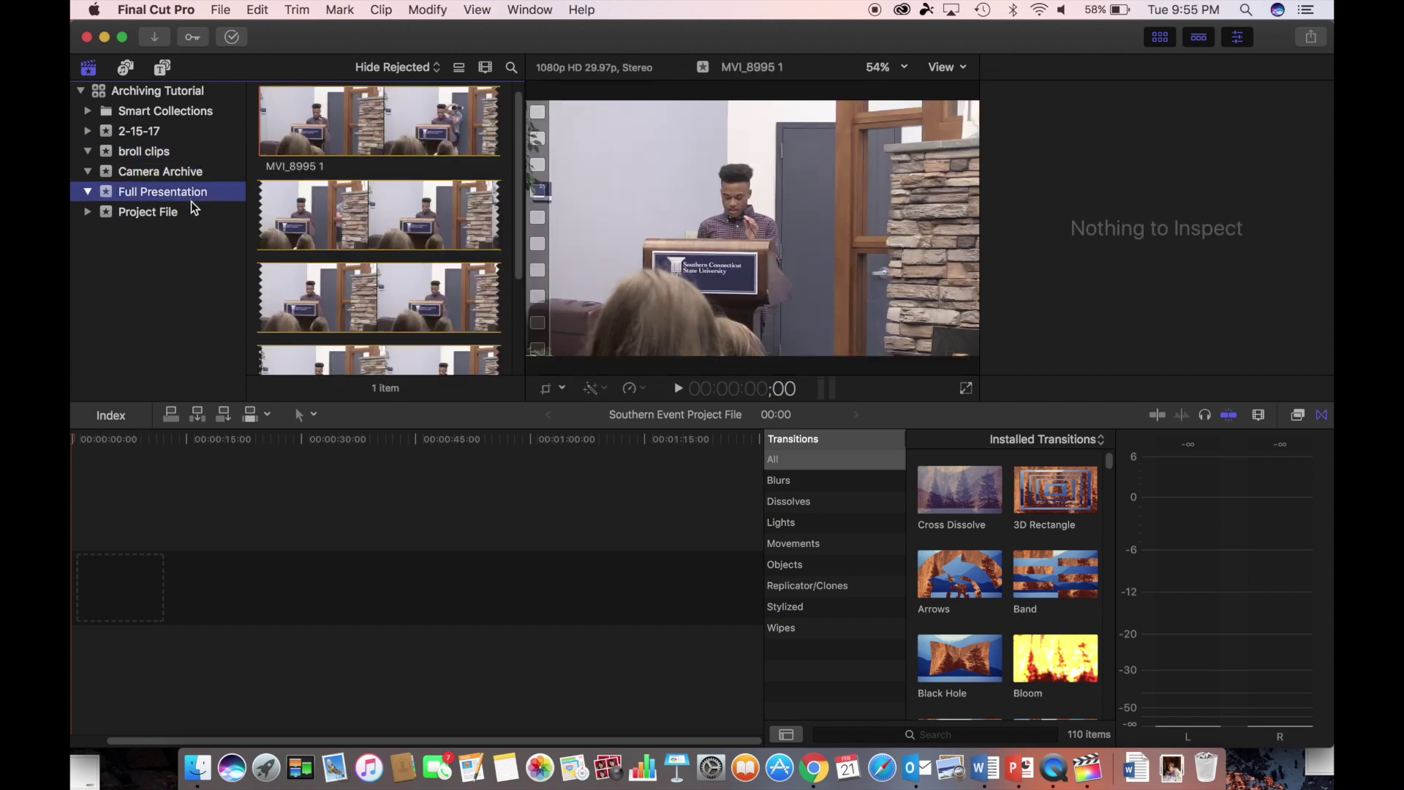
{"action": "left_click", "coordinate": [191, 214]}
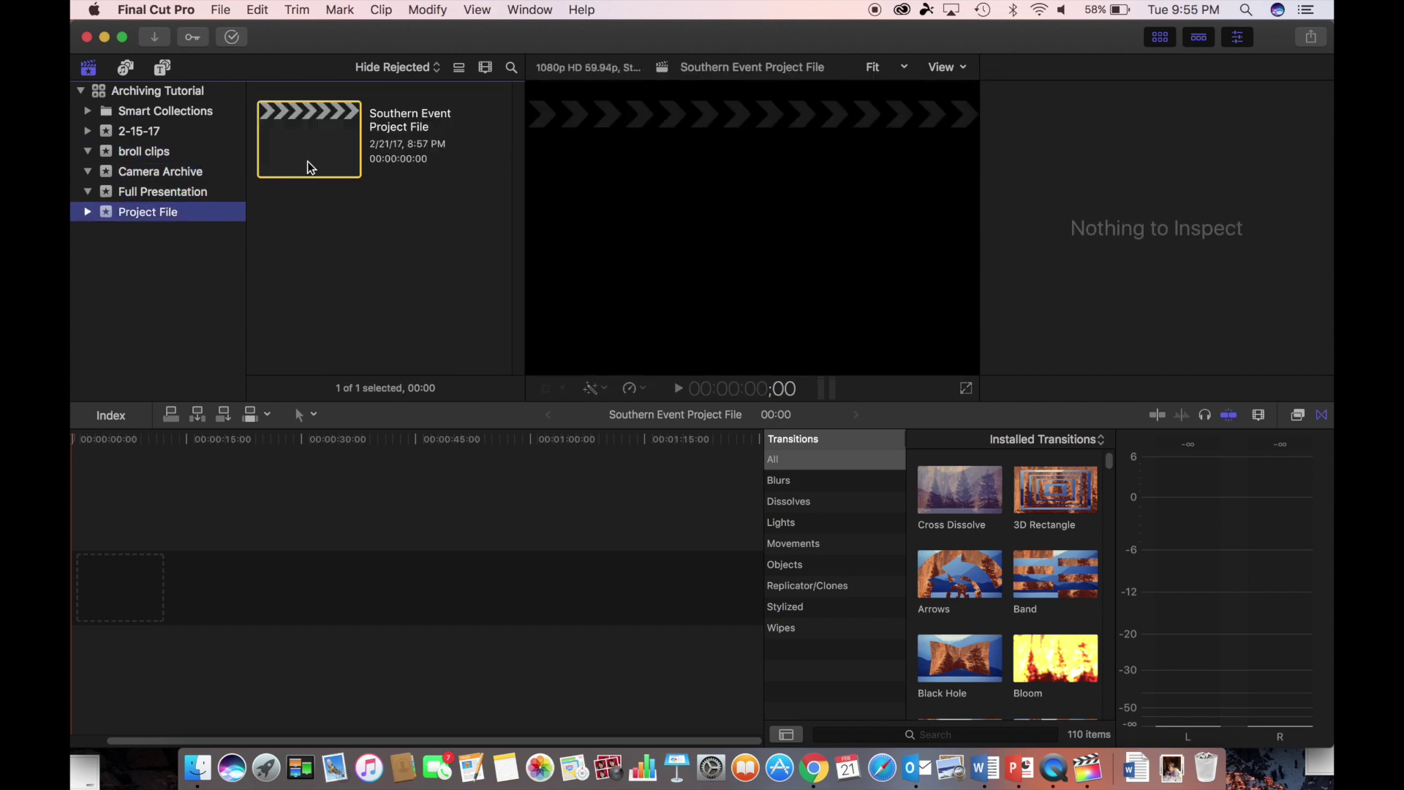
{"action": "left_click", "coordinate": [177, 151]}
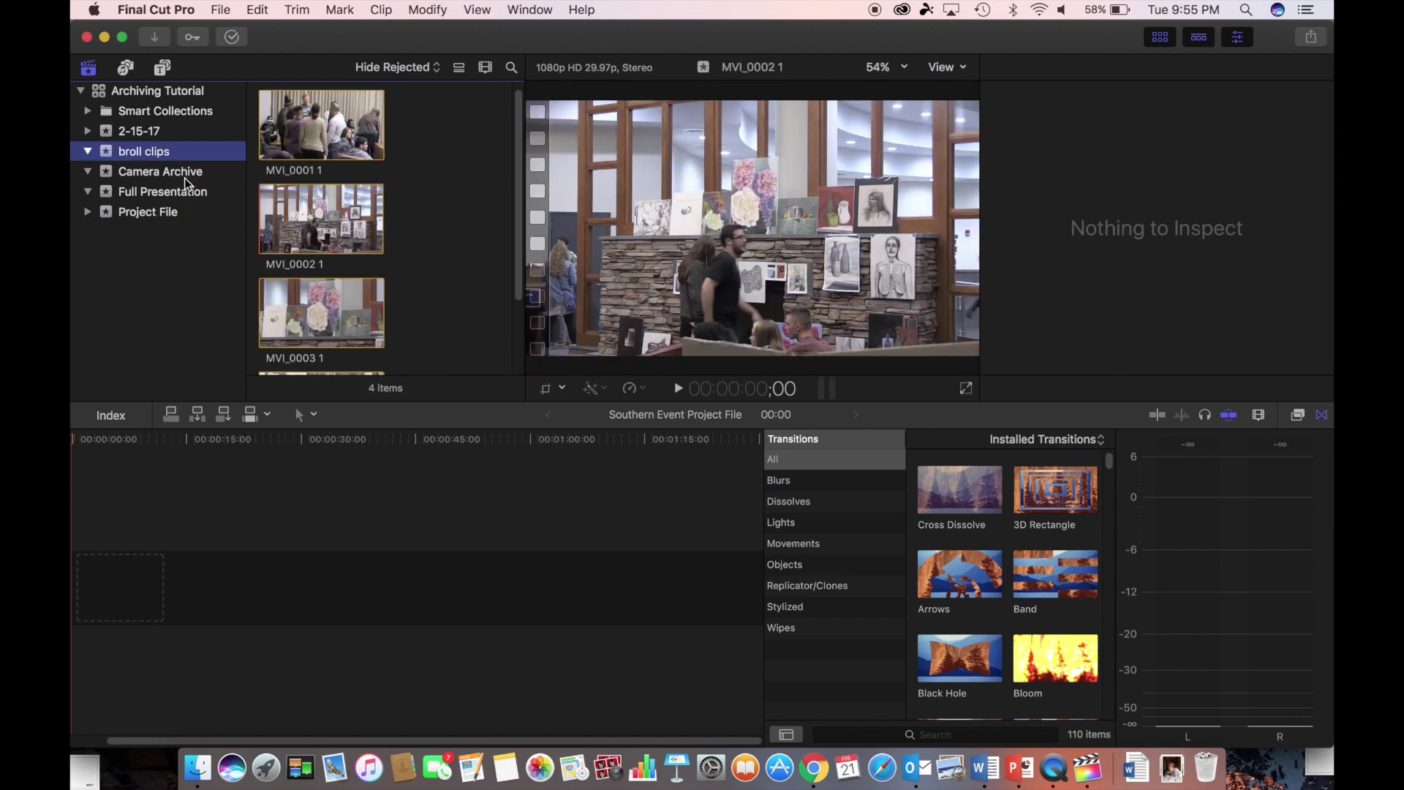
{"action": "left_click", "coordinate": [186, 173]}
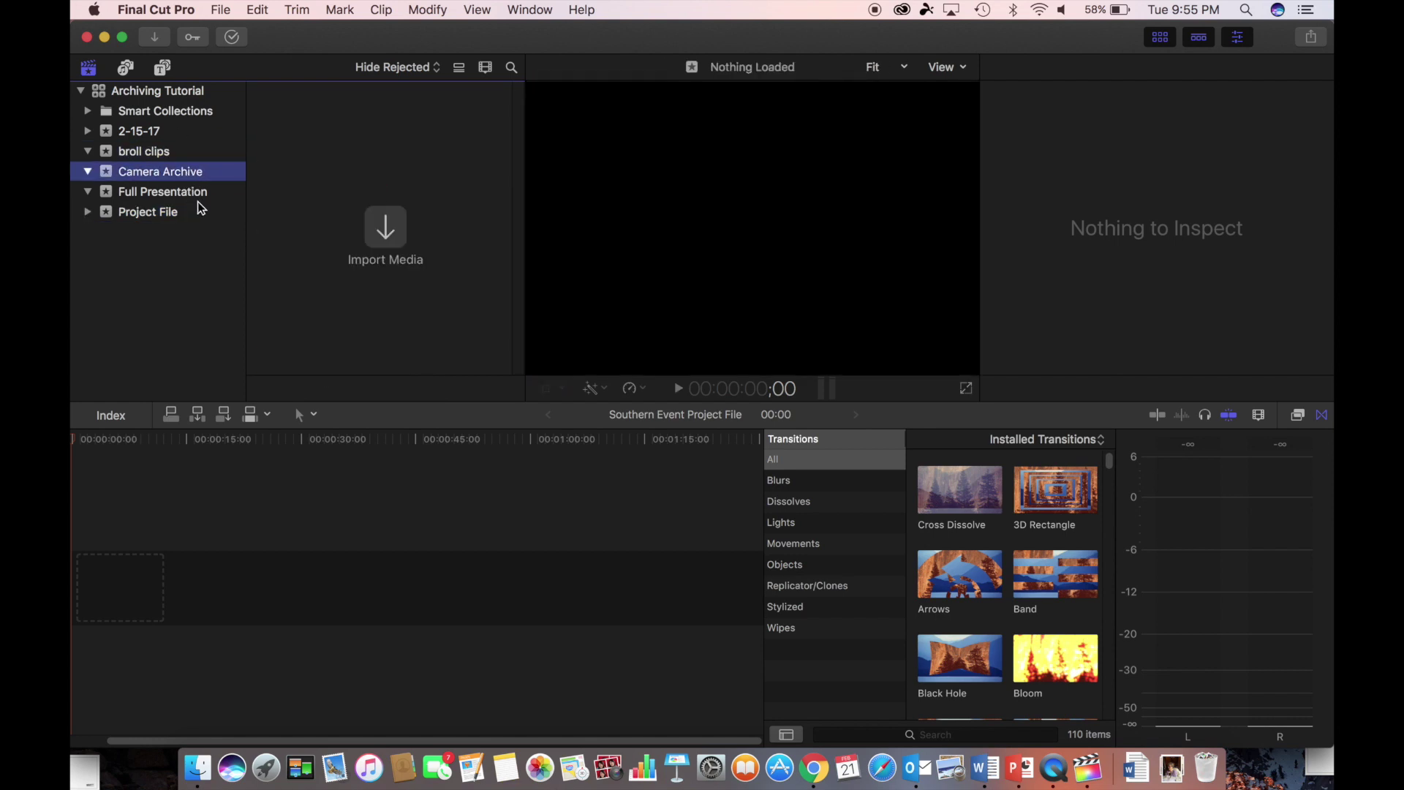
{"action": "left_click", "coordinate": [196, 210]}
{"action": "left_click", "coordinate": [193, 195]}
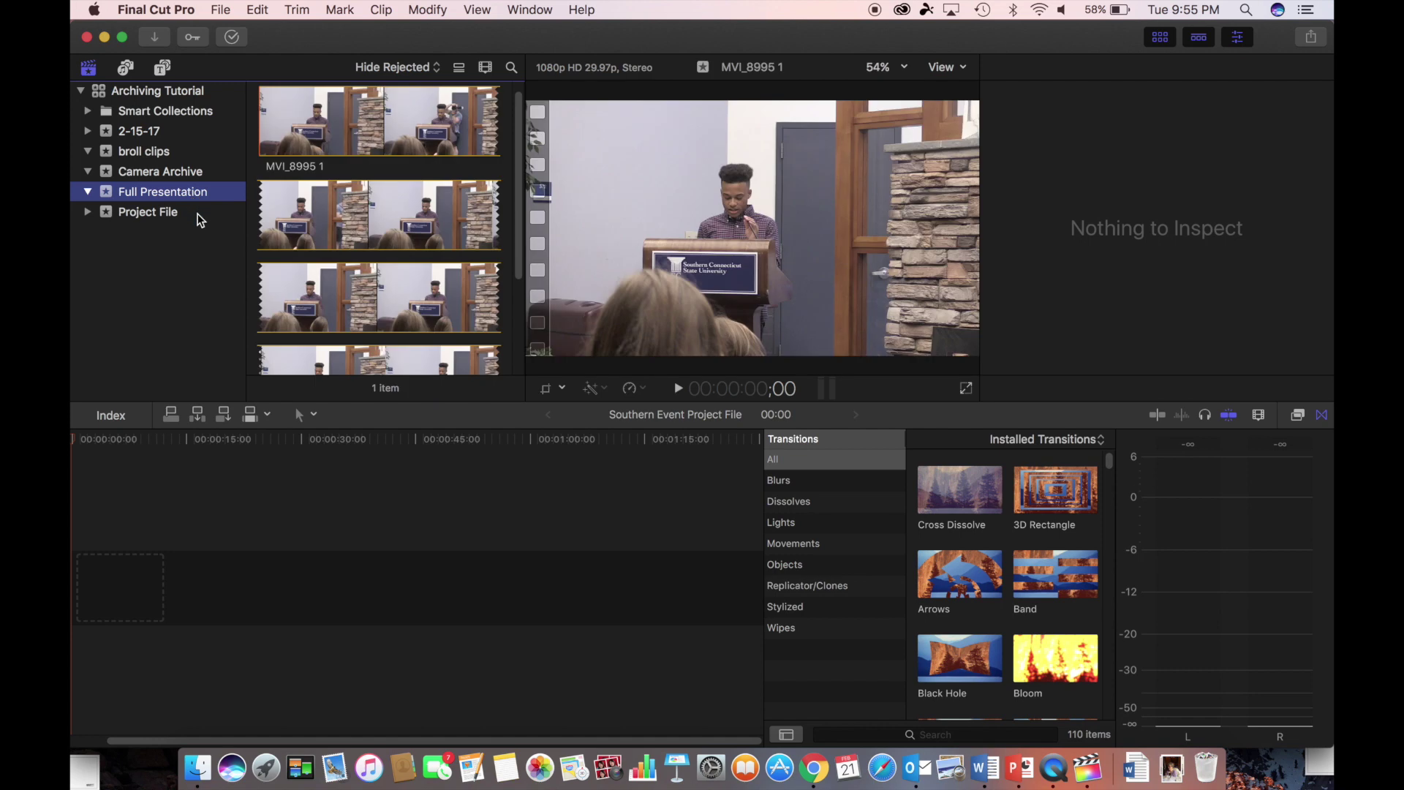
{"action": "left_click", "coordinate": [198, 214]}
{"action": "left_click", "coordinate": [286, 141]}
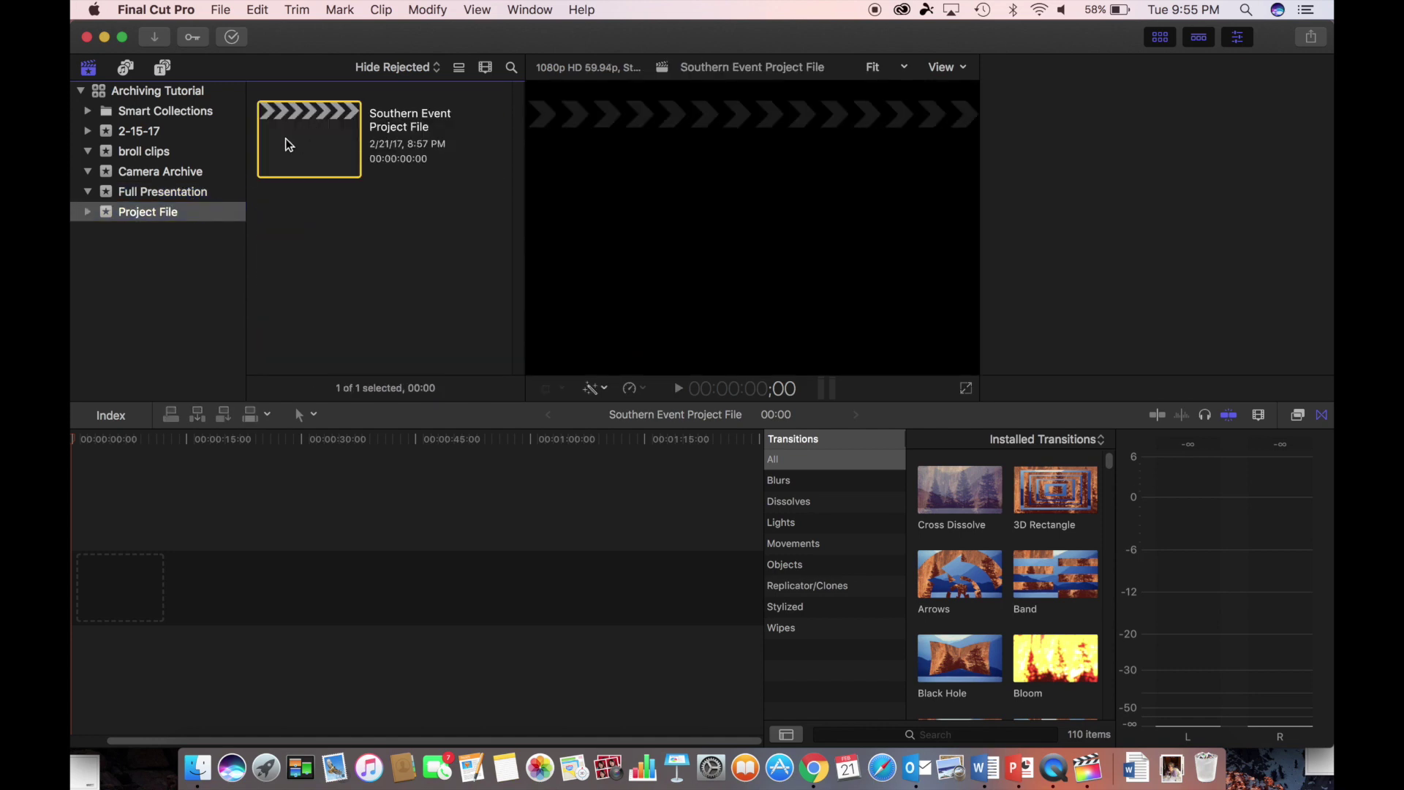
{"action": "left_click", "coordinate": [171, 194]}
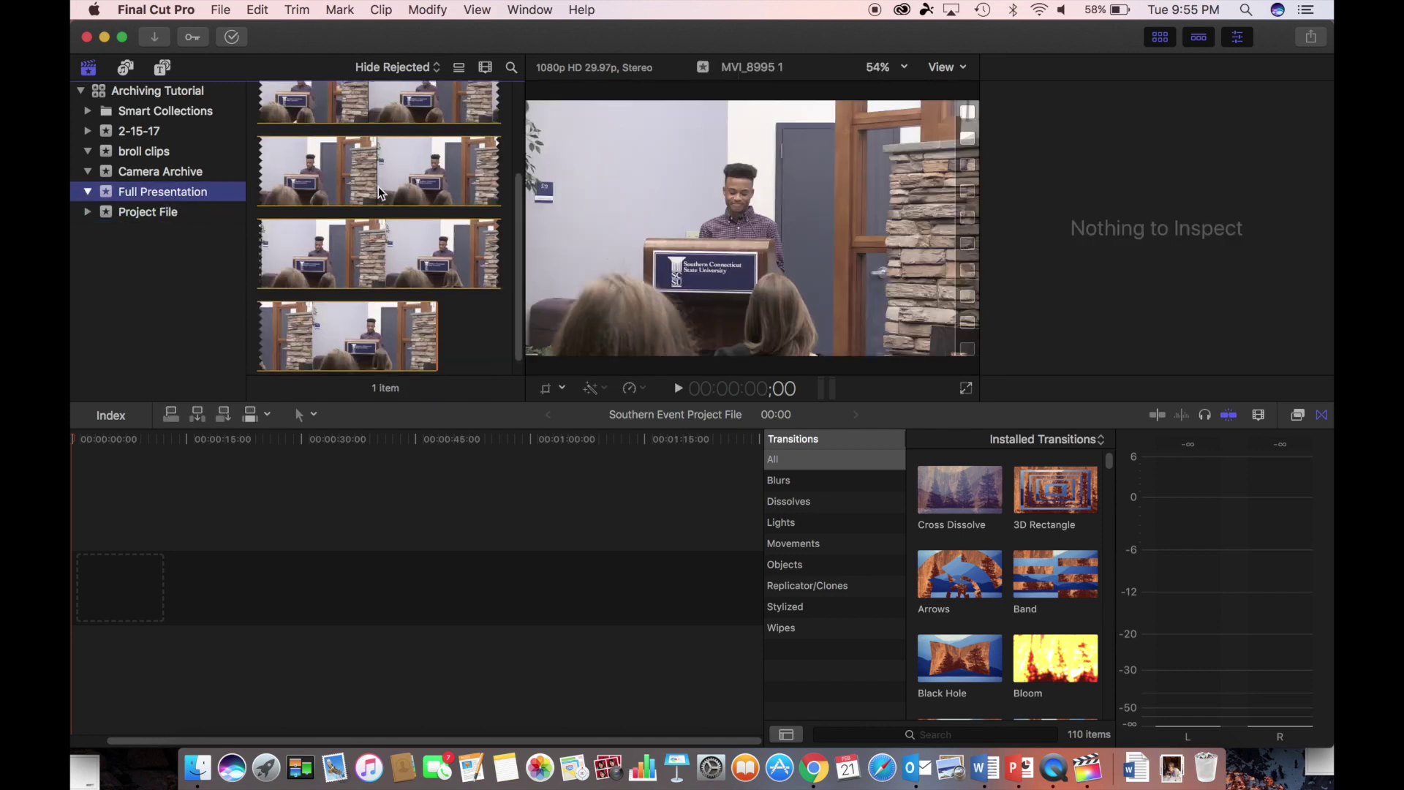
{"action": "left_click", "coordinate": [338, 208]}
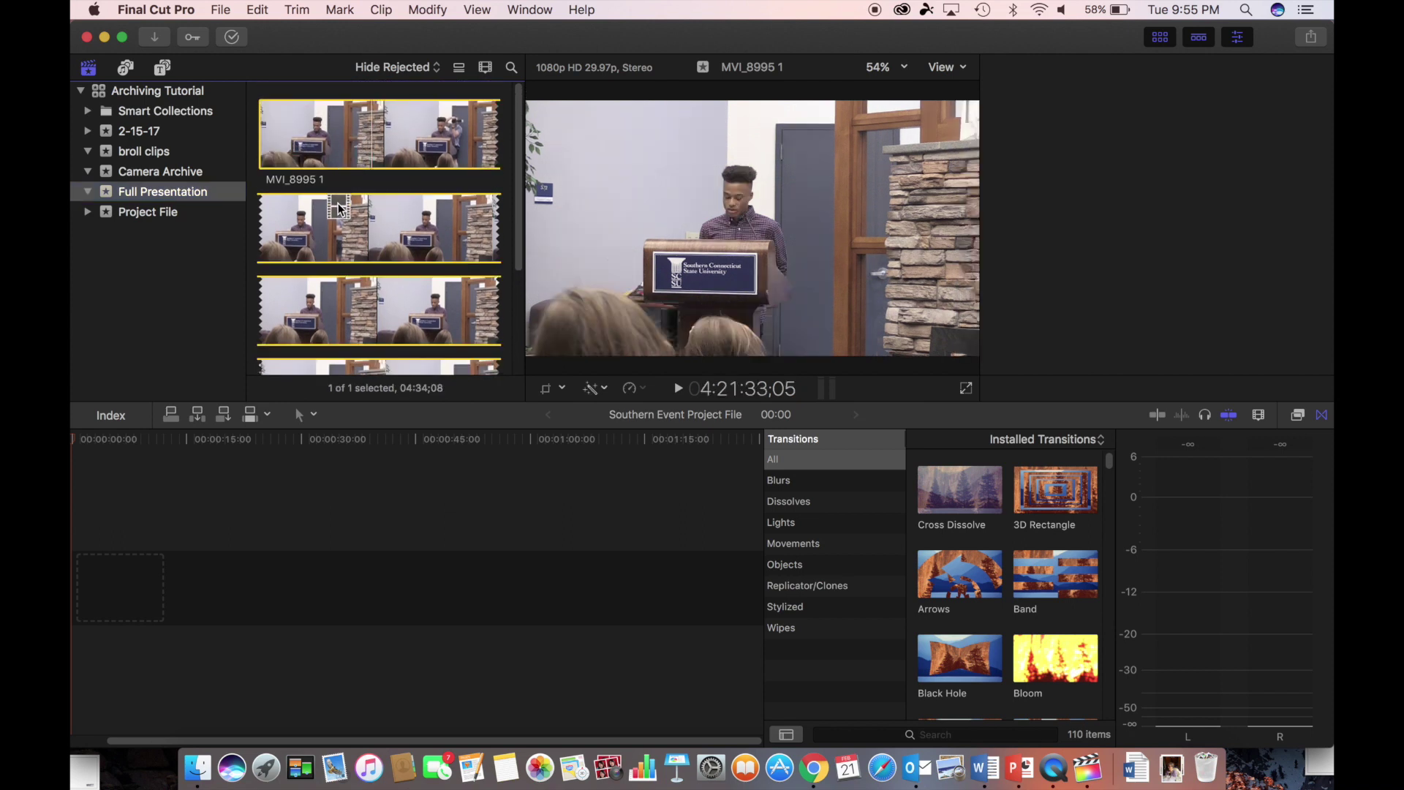
- Place MVI_8995 1 at the timeline start, then open broll clips and select MVI_0001 1
{"action": "left_click_drag", "start_coordinate": [279, 324], "coordinate": [114, 595]}
{"action": "left_click", "coordinate": [213, 541]}
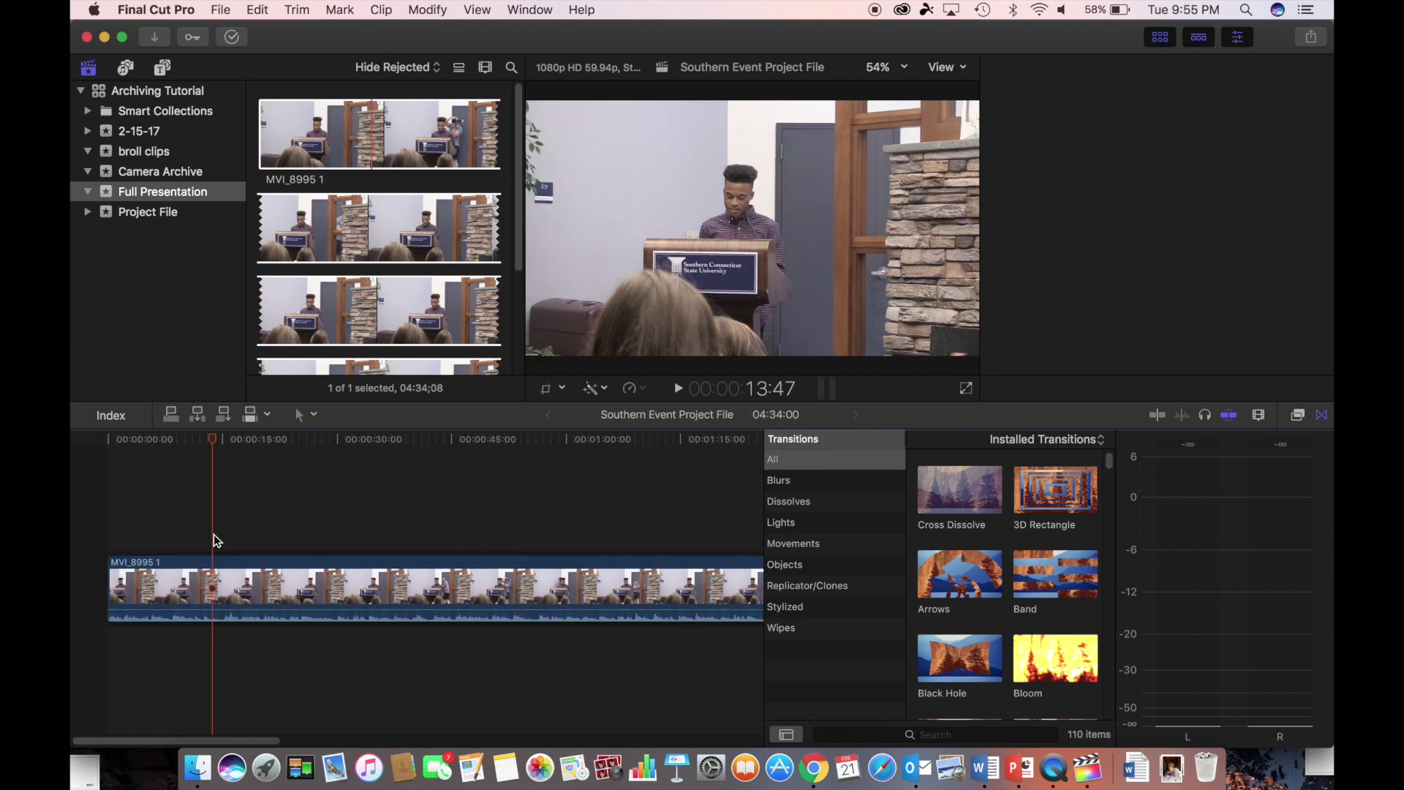
{"action": "left_click", "coordinate": [161, 154]}
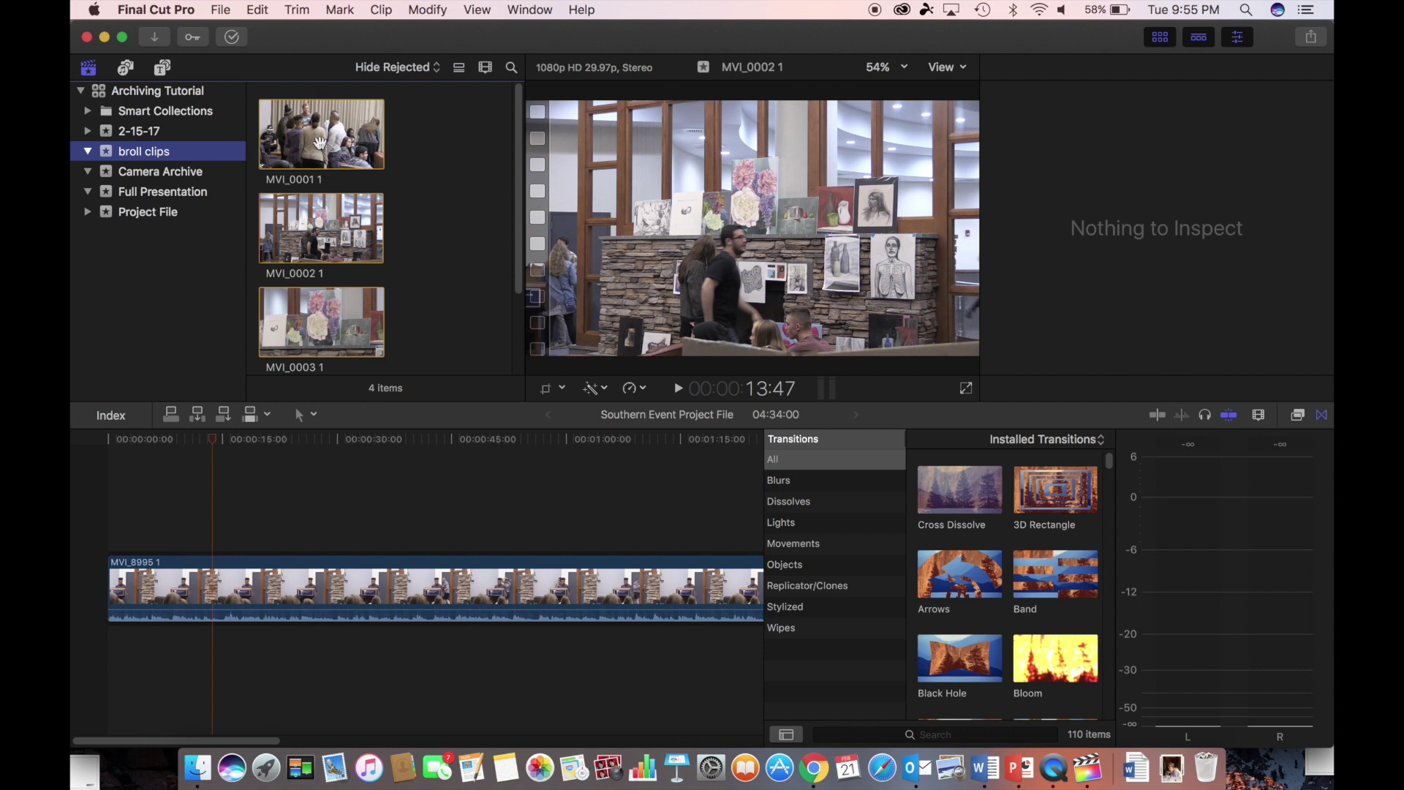
{"action": "left_click", "coordinate": [309, 122]}
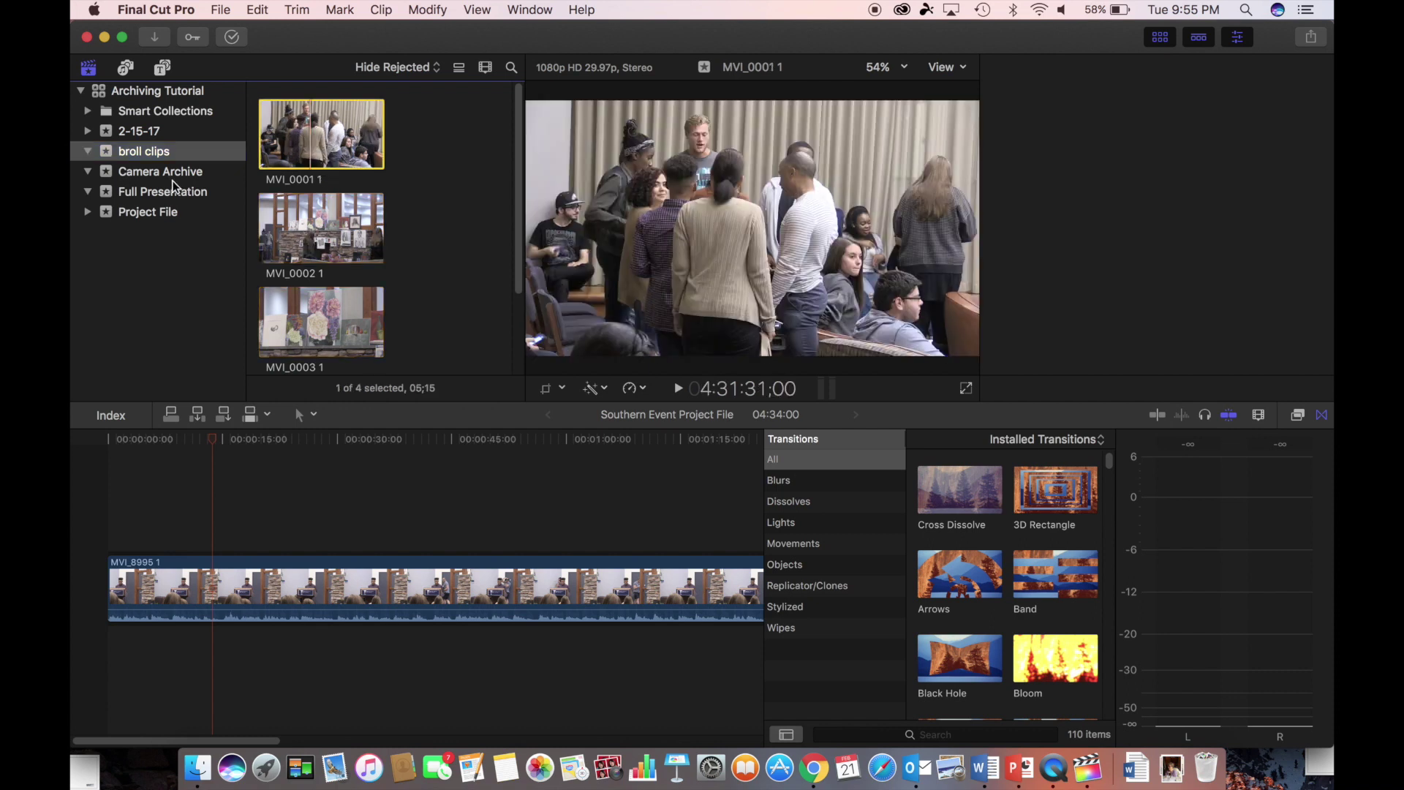
{"action": "left_click", "coordinate": [177, 155]}
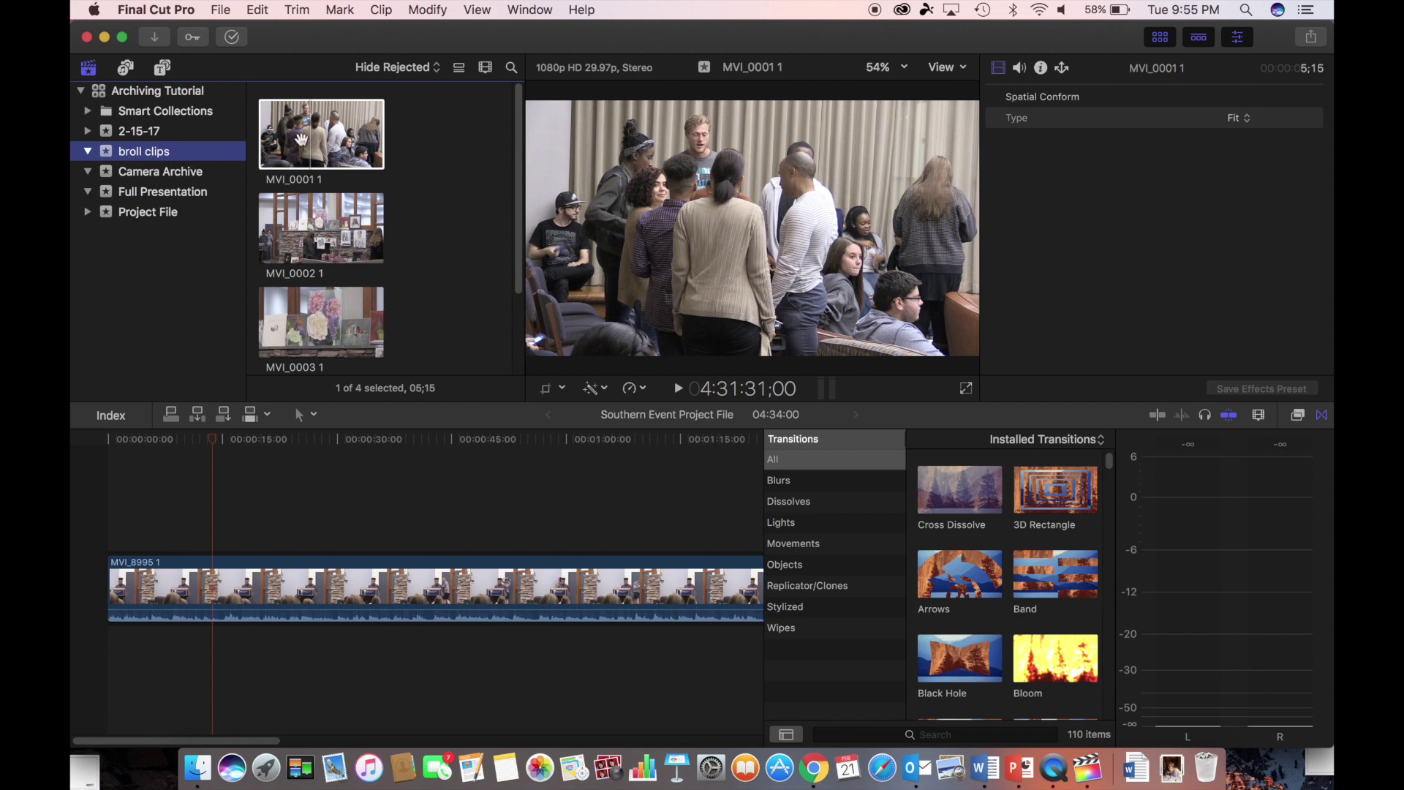
- Connect b-roll clips MVI_0001 1 and MVI_0002 1 above the presentation clip
{"action": "left_click_drag", "start_coordinate": [313, 132], "coordinate": [299, 160]}
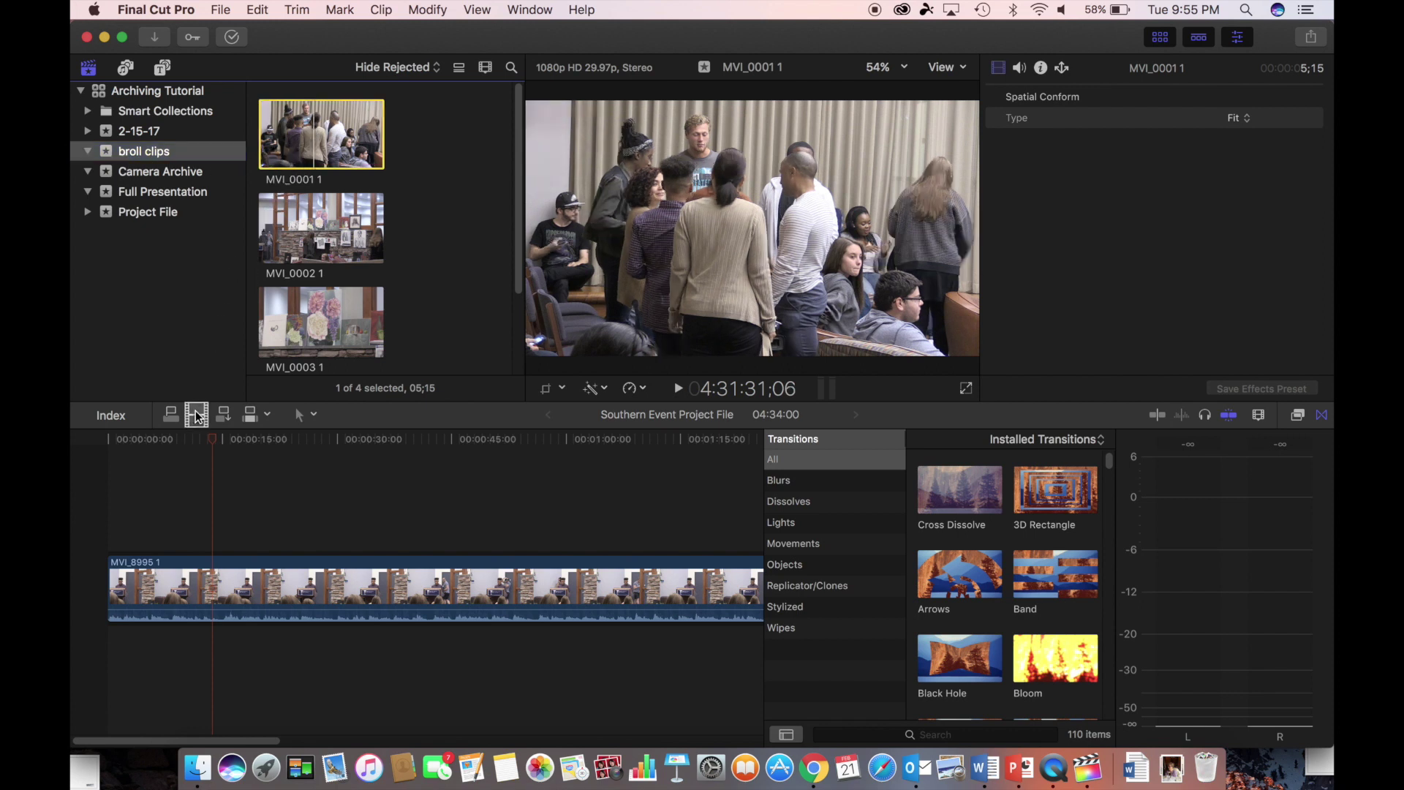
{"action": "left_click_drag", "start_coordinate": [197, 417], "coordinate": [165, 513]}
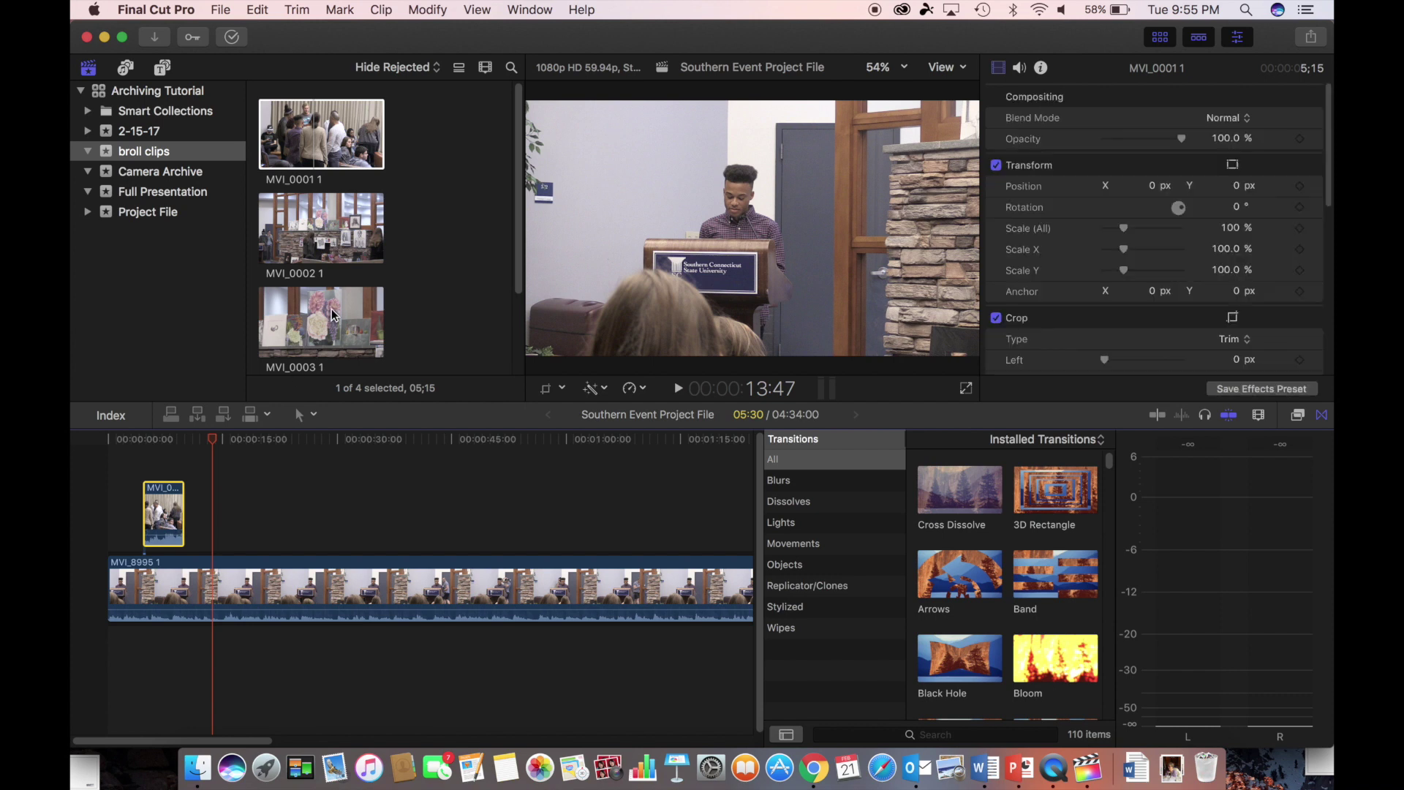
{"action": "left_click", "coordinate": [328, 222]}
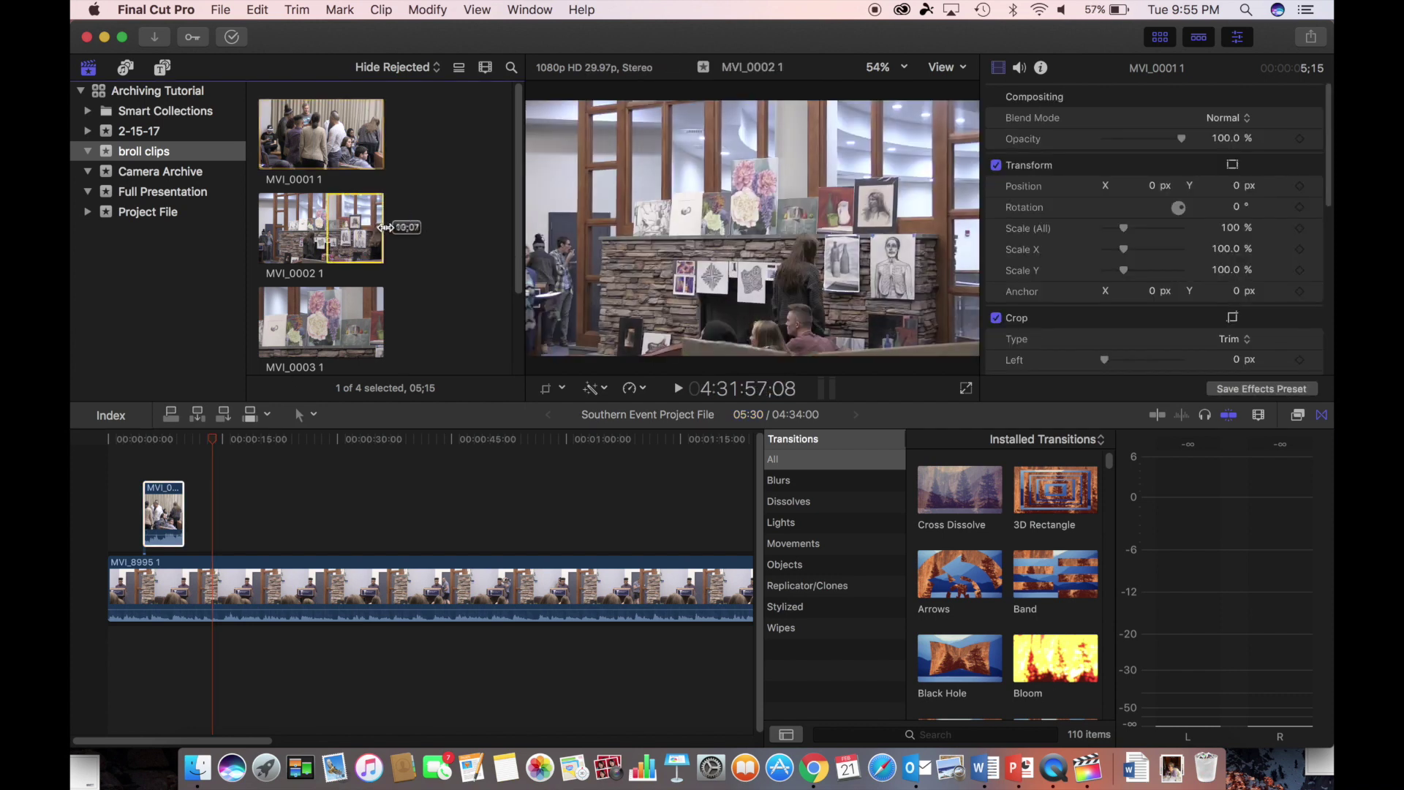
{"action": "left_click", "coordinate": [326, 221]}
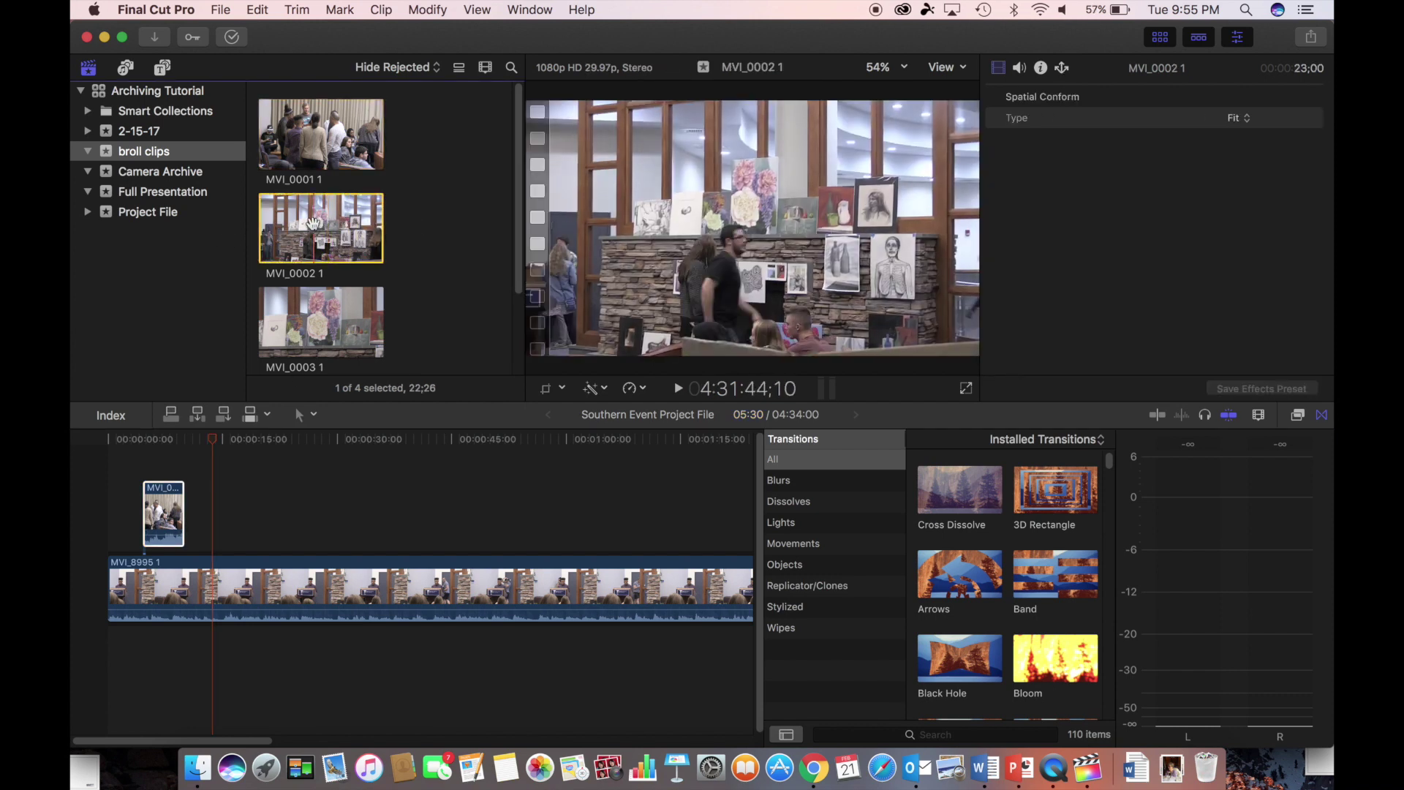
{"action": "left_click_drag", "start_coordinate": [313, 222], "coordinate": [367, 514]}
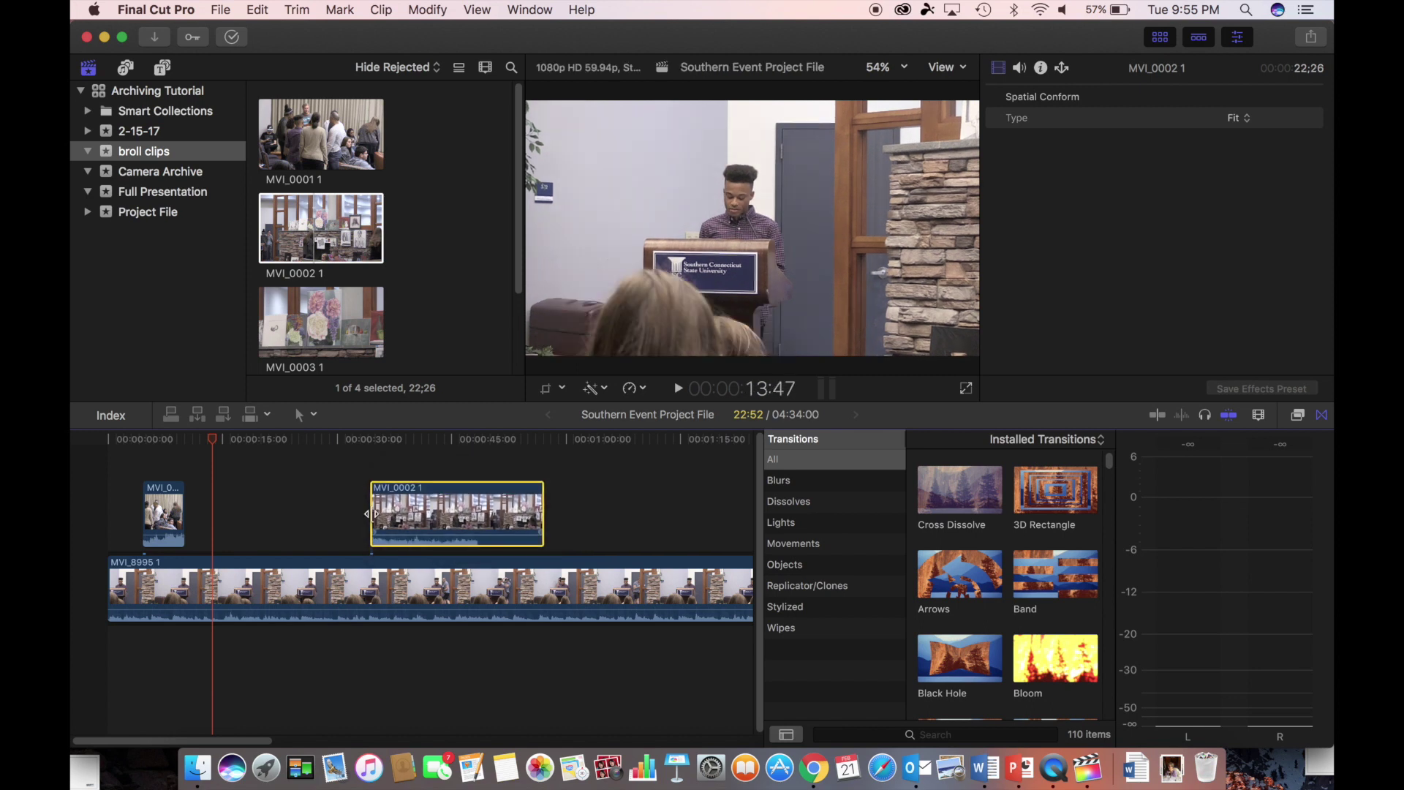
- Zoom the timeline out and connect MVI_0003 1 and MVI_0004 1 further along the presentation clip
{"action": "scroll", "coordinate": [482, 544], "scroll_direction": "right", "scroll_amount": 8}
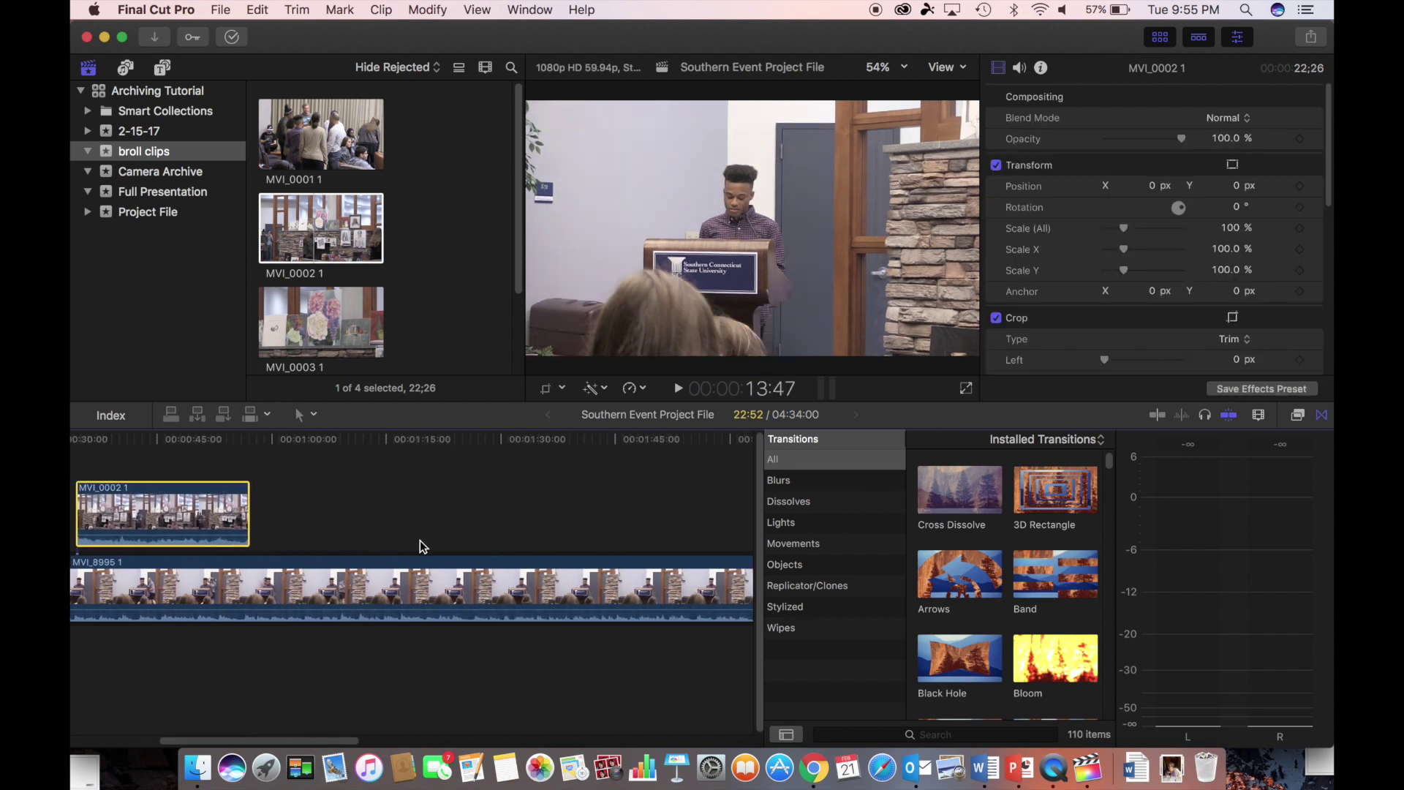
{"action": "key", "text": "super+minus"}
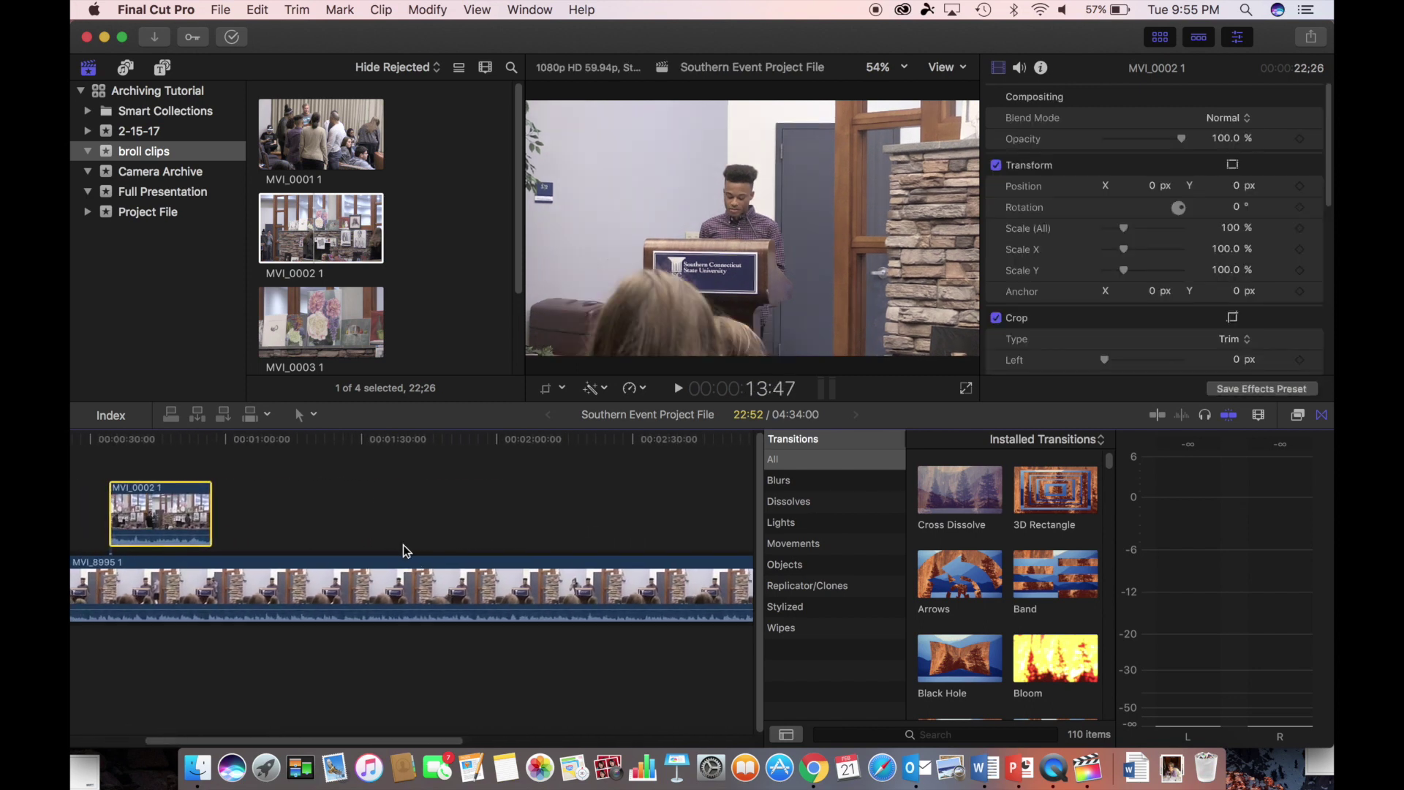
{"action": "scroll", "coordinate": [348, 345], "scroll_direction": "down", "scroll_amount": 4}
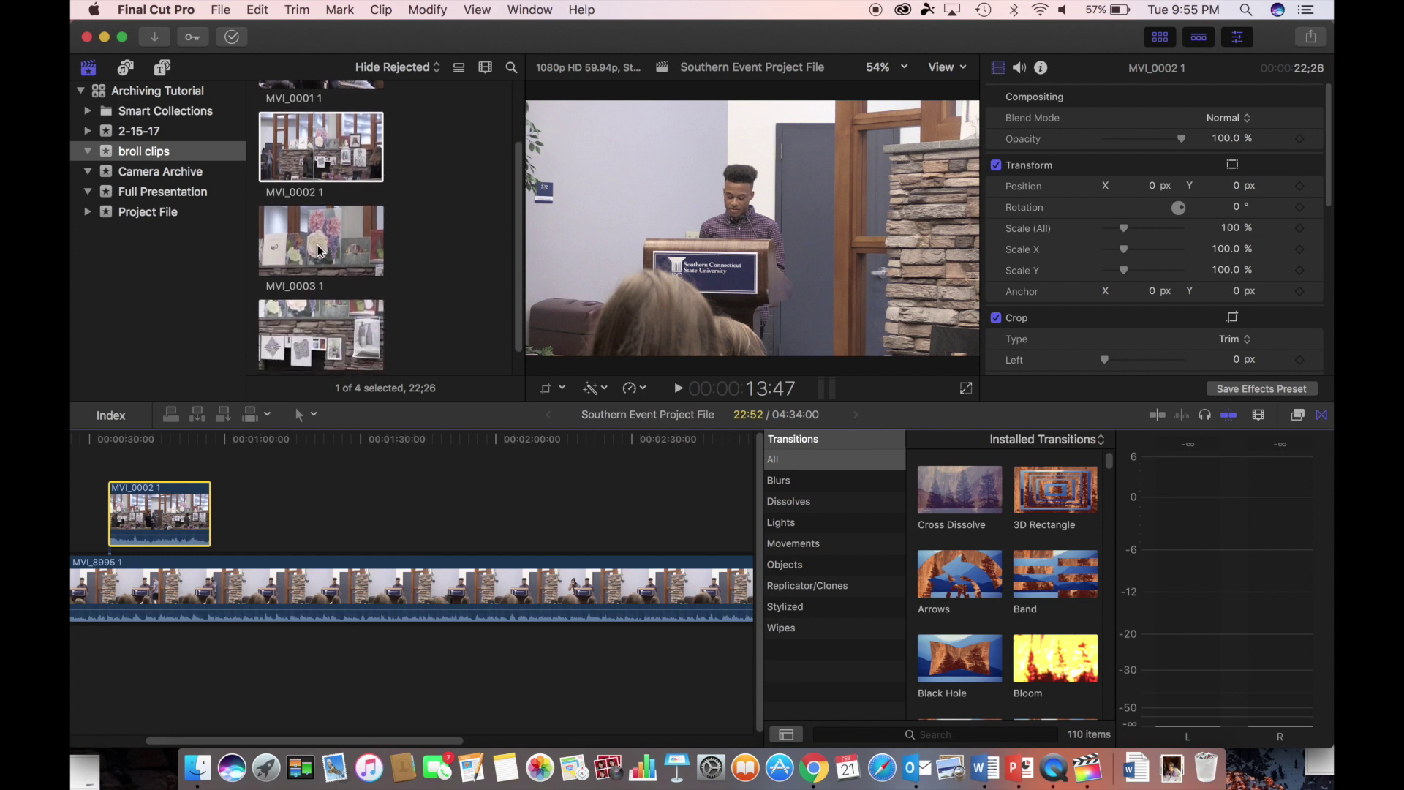
{"action": "left_click", "coordinate": [302, 234]}
{"action": "left_click_drag", "start_coordinate": [302, 234], "coordinate": [361, 512]}
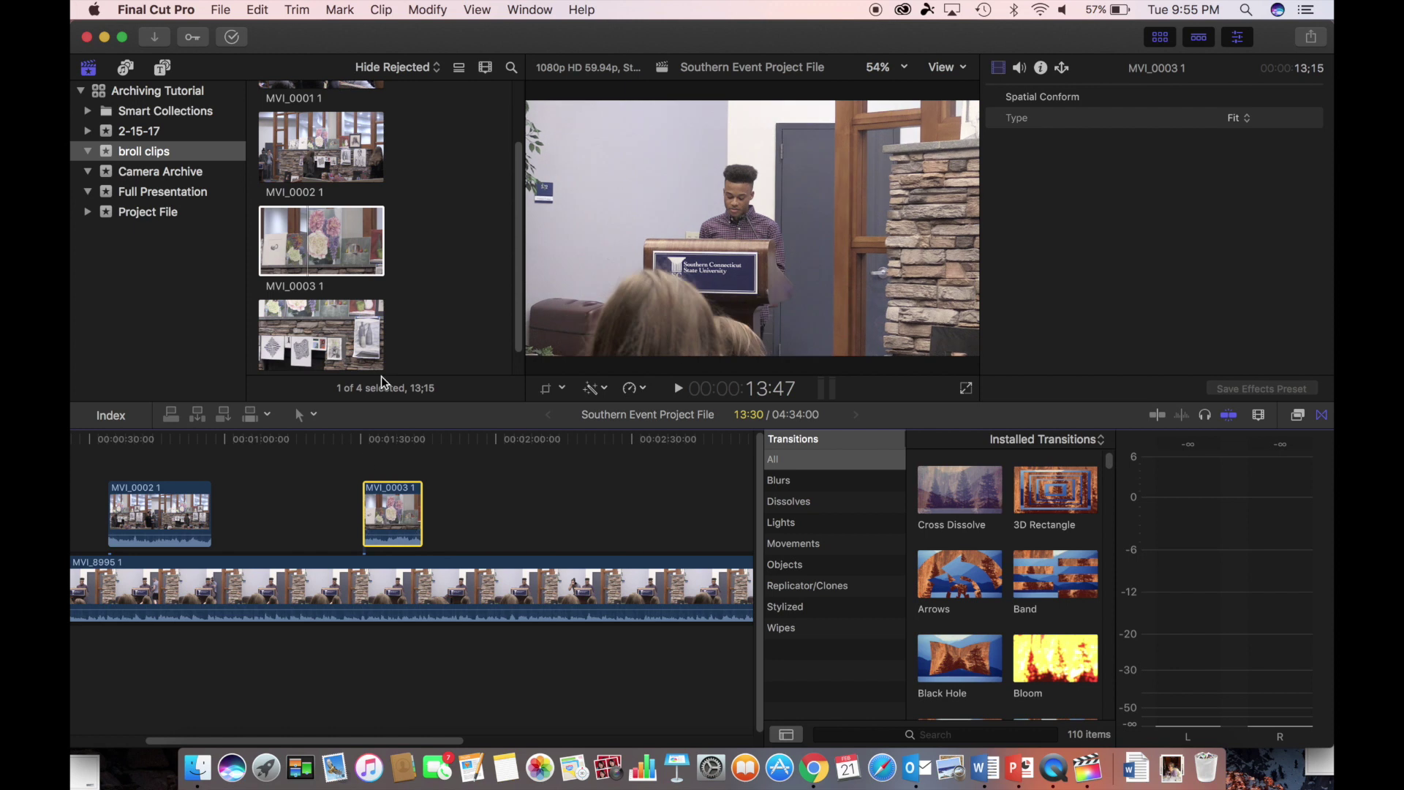
{"action": "scroll", "coordinate": [381, 289], "scroll_direction": "down", "scroll_amount": 1}
{"action": "scroll", "coordinate": [381, 289], "scroll_direction": "down", "scroll_amount": 1}
{"action": "left_click", "coordinate": [310, 304]}
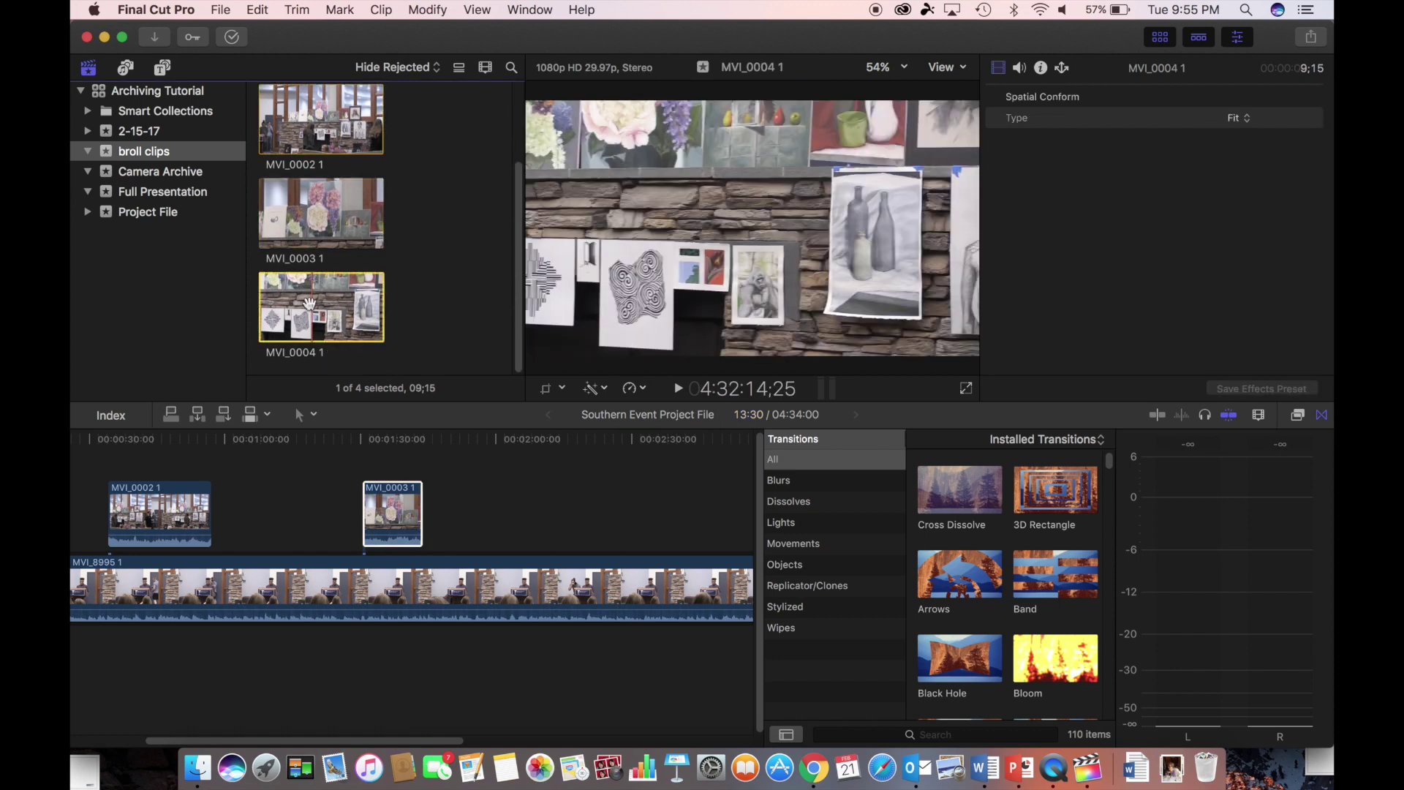
{"action": "left_click_drag", "start_coordinate": [311, 304], "coordinate": [614, 516]}
{"action": "scroll", "coordinate": [517, 519], "scroll_direction": "left", "scroll_amount": 5}
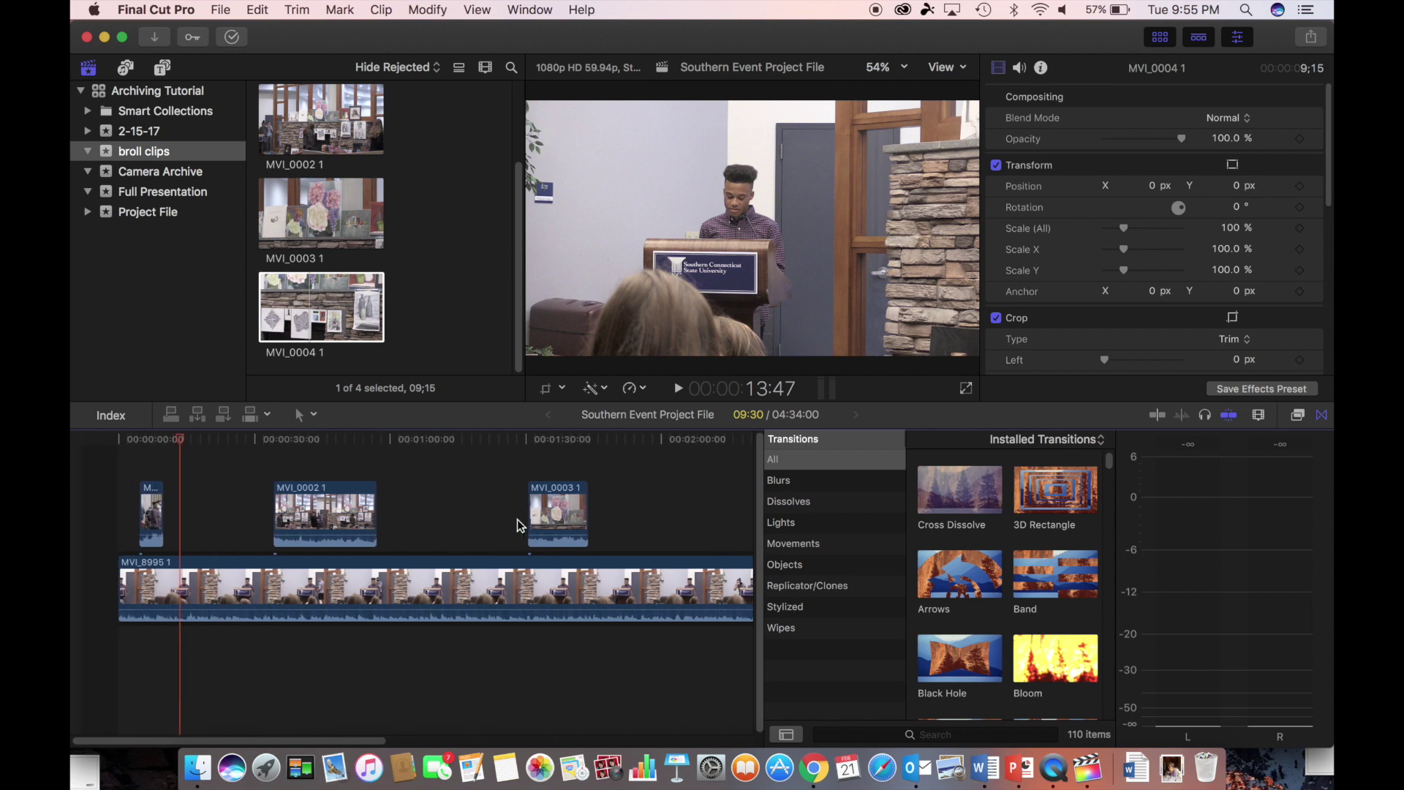
{"action": "left_click", "coordinate": [97, 523]}
- Play the edit from the start, then list all 8 Archiving Tutorial library items by event
{"action": "key", "text": "Home"}
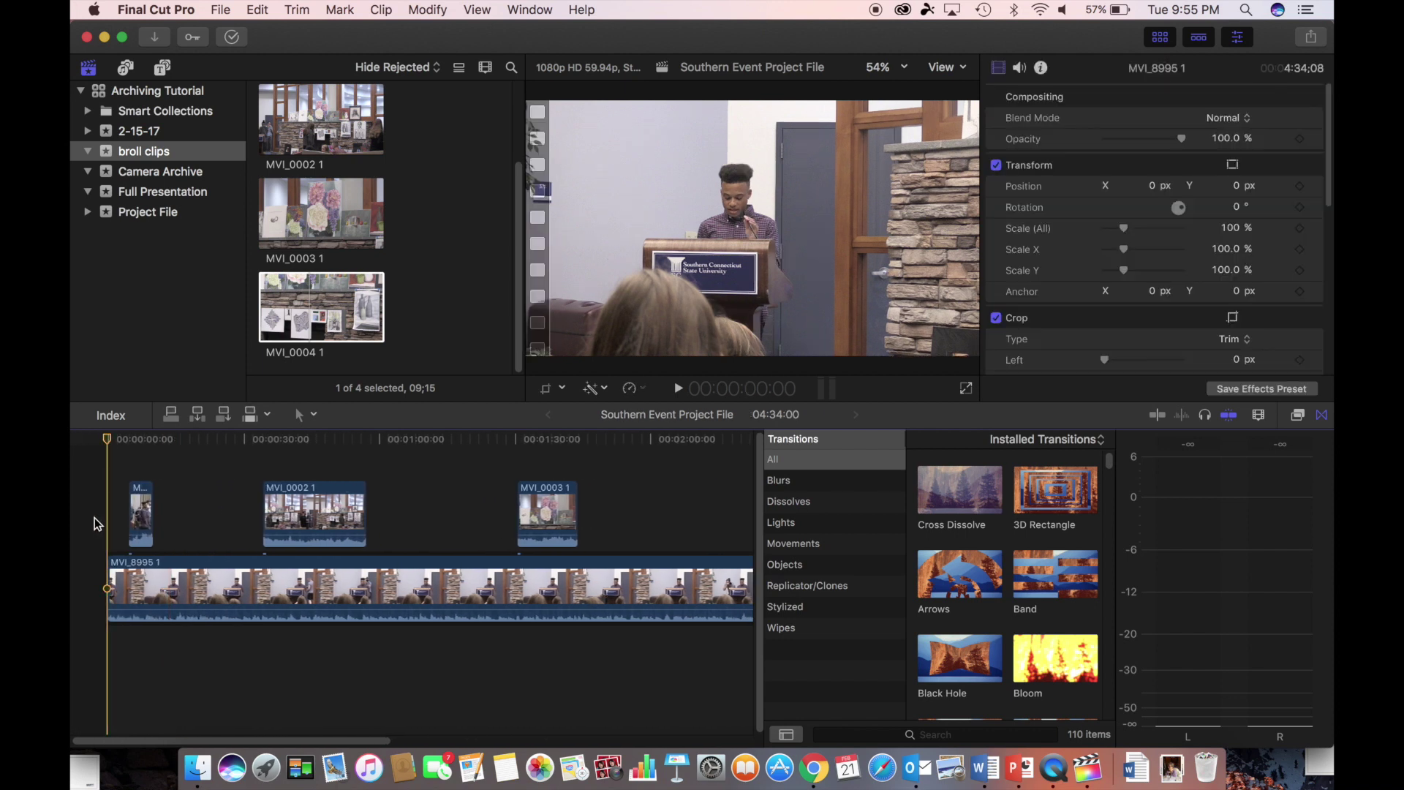
{"action": "key", "text": "space"}
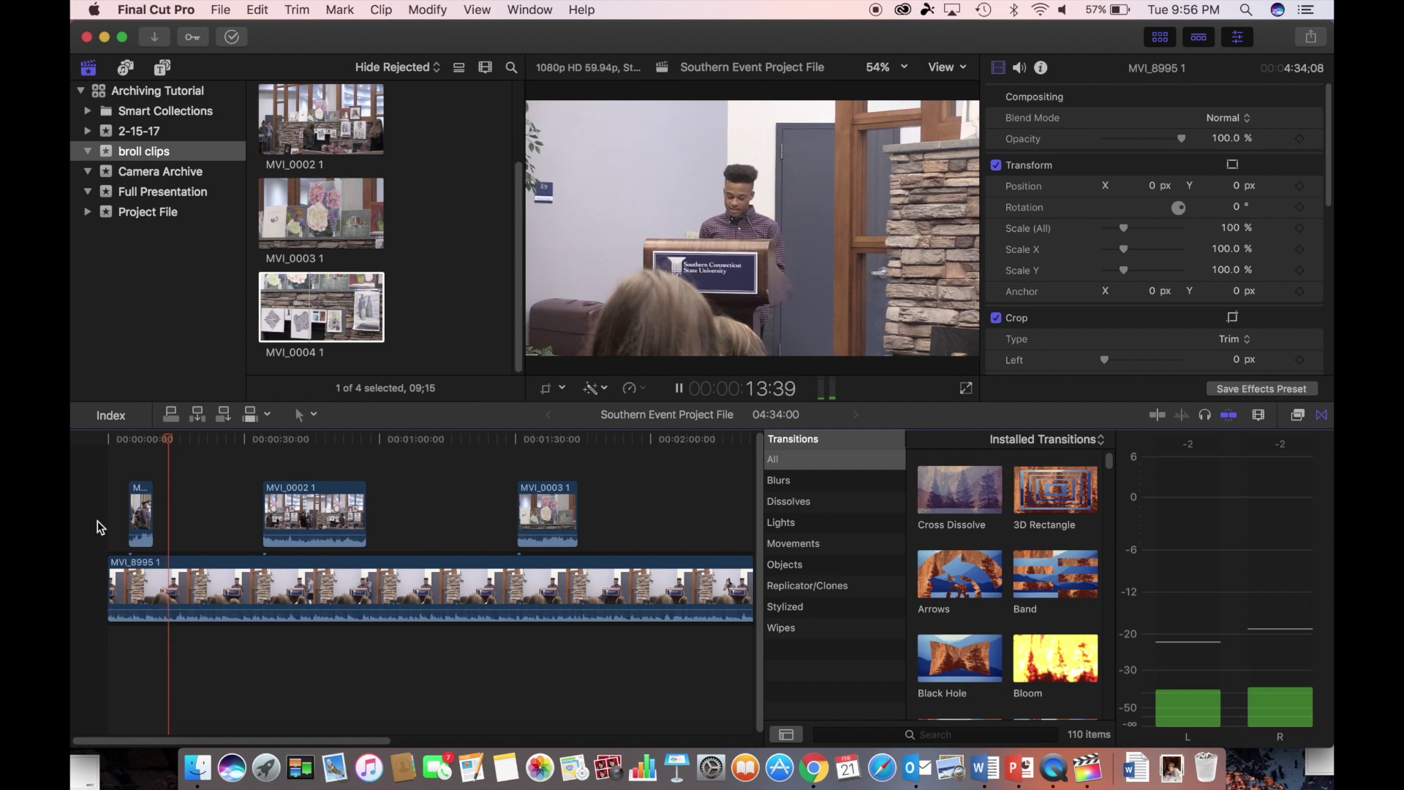
{"action": "left_click", "coordinate": [146, 211]}
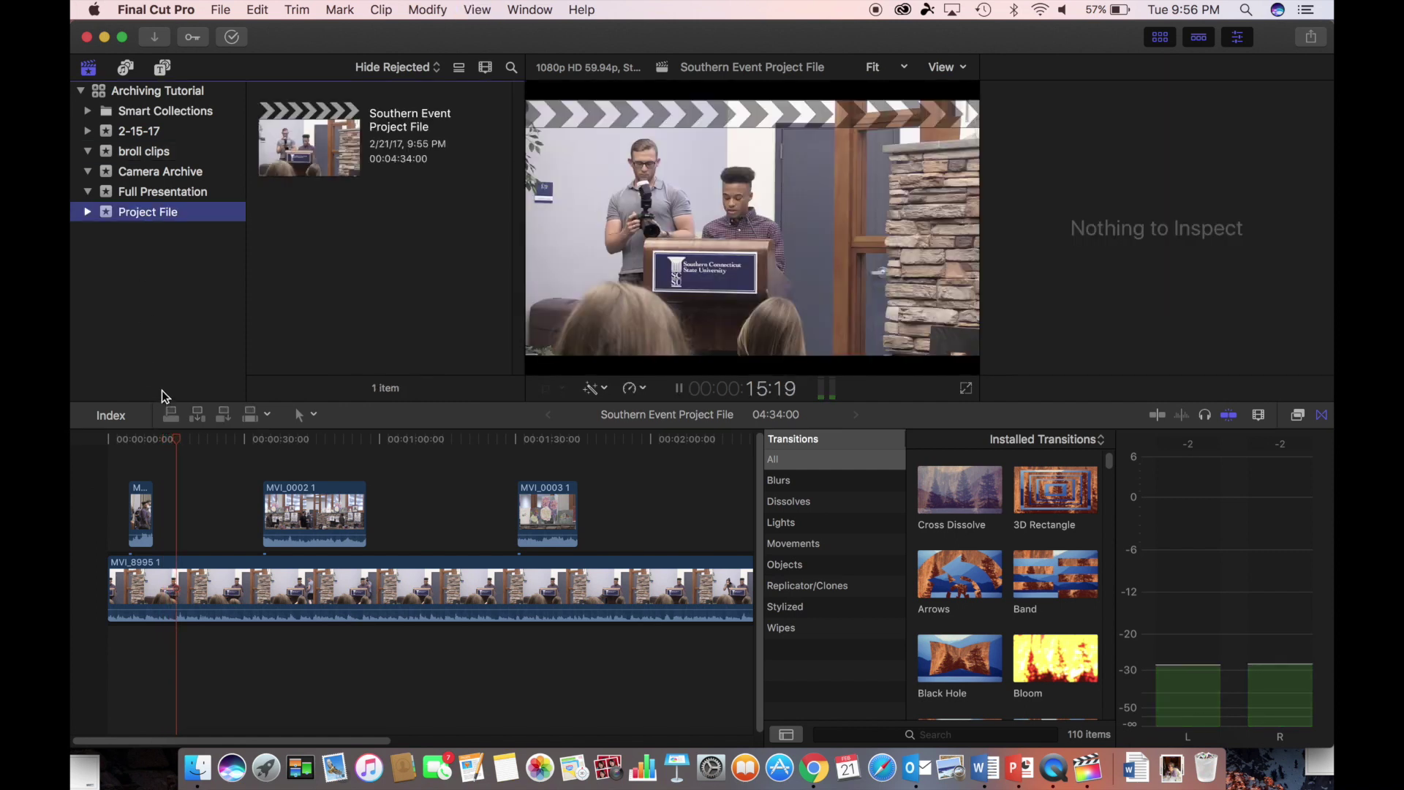
{"action": "left_click", "coordinate": [179, 472]}
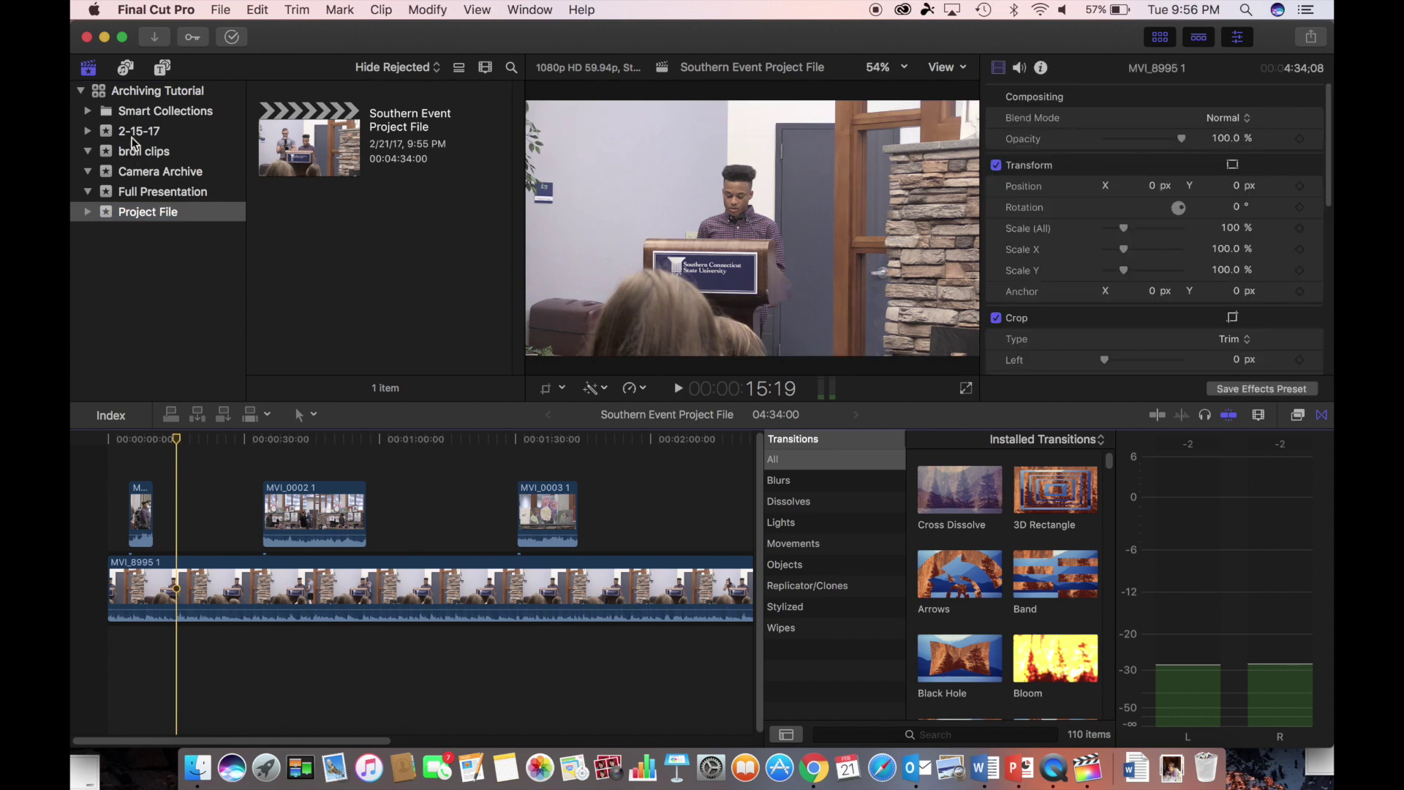
{"action": "left_click", "coordinate": [150, 92]}
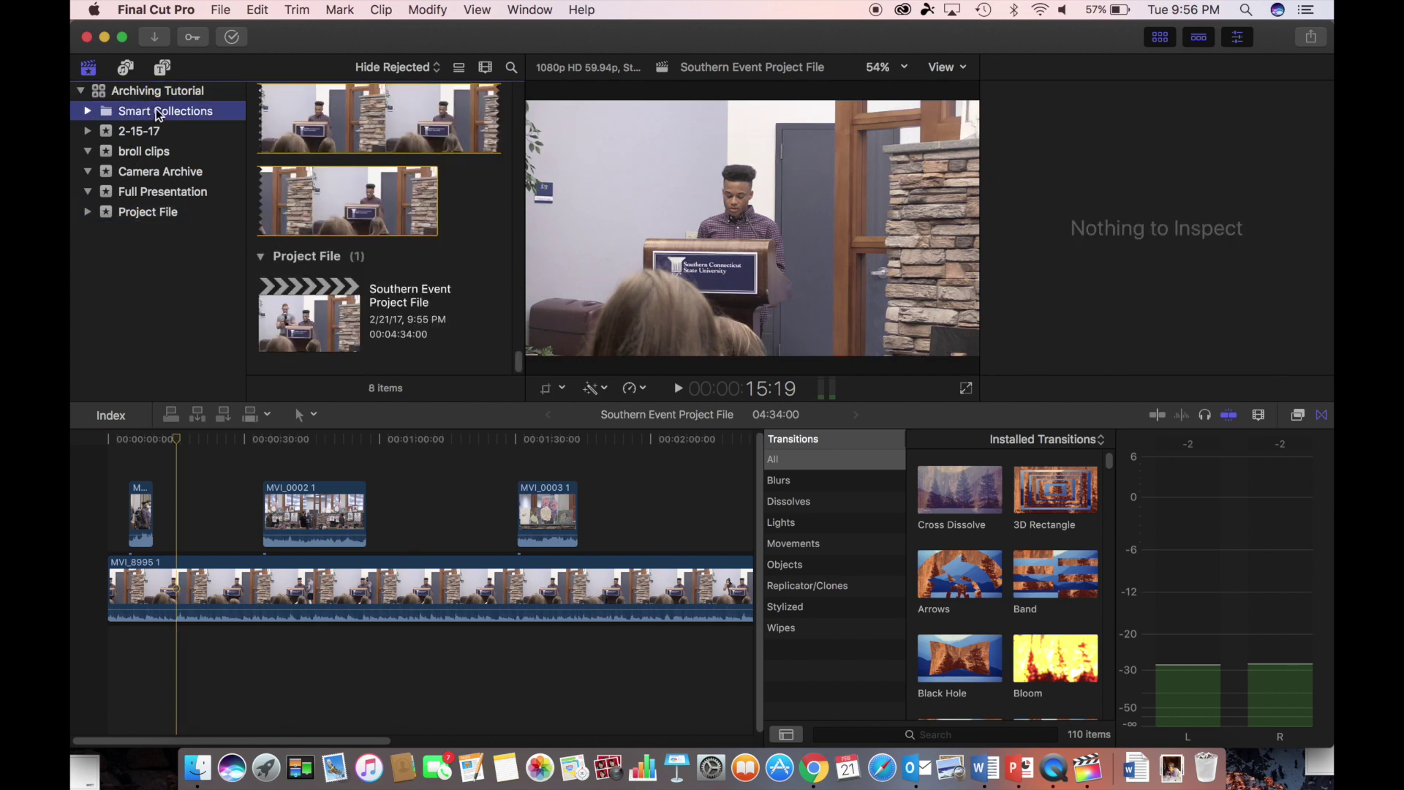